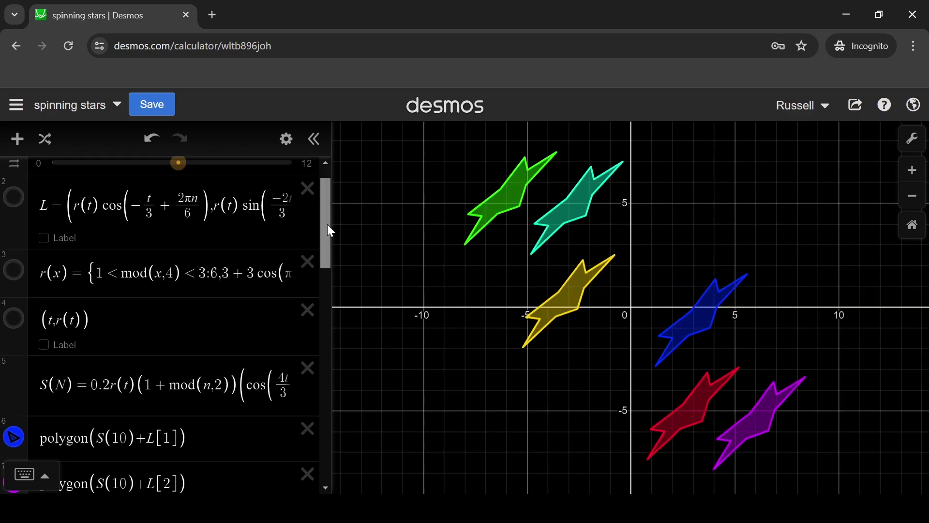
Step: Freeze the stars at t = 7 and select the L[1] offset in the first star's polygon
drag(327, 225, 330, 288)
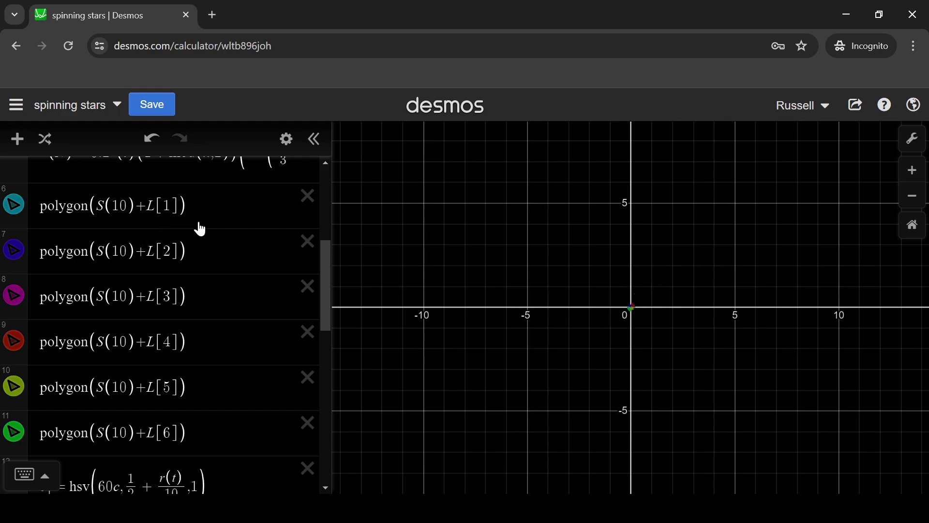
click(106, 207)
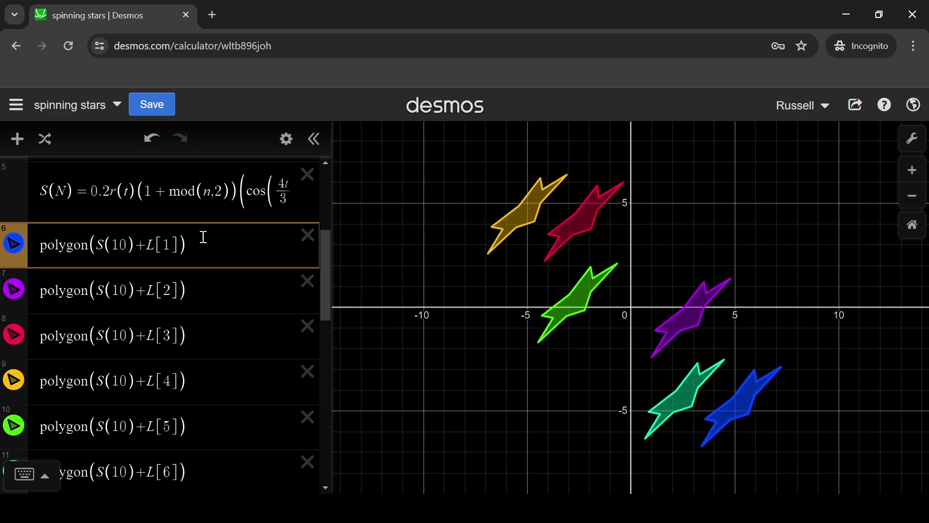
scroll(184, 233, up, 5)
drag(134, 204, 192, 199)
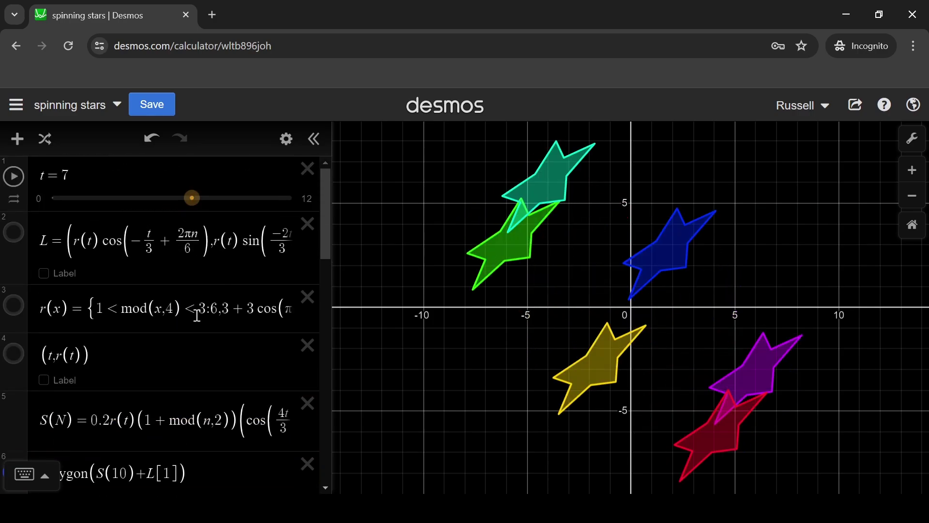
scroll(198, 315, down, 3)
drag(183, 318, 146, 319)
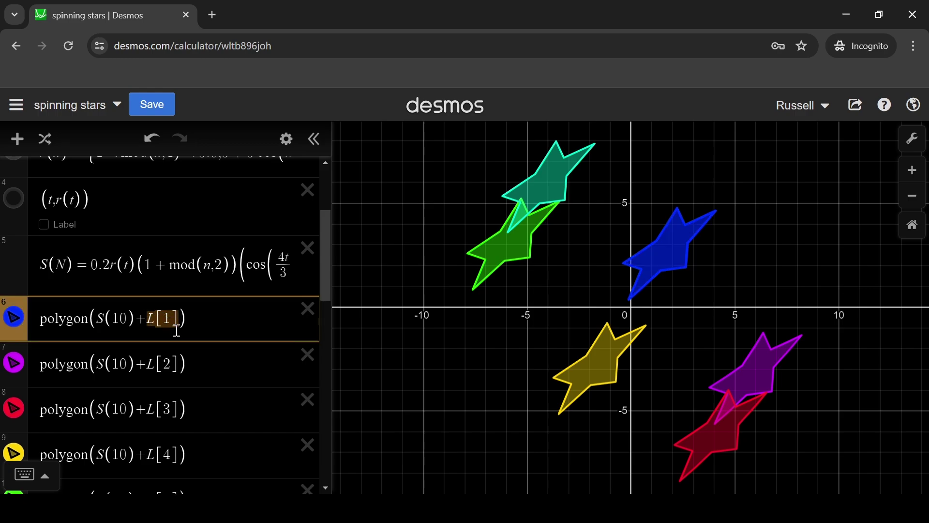
Step: Delete the L[1] offset, leaving polygon(S(10)), and hide the magenta, red, yellow, green and teal stars
key(BackSpace)
key(BackSpace)
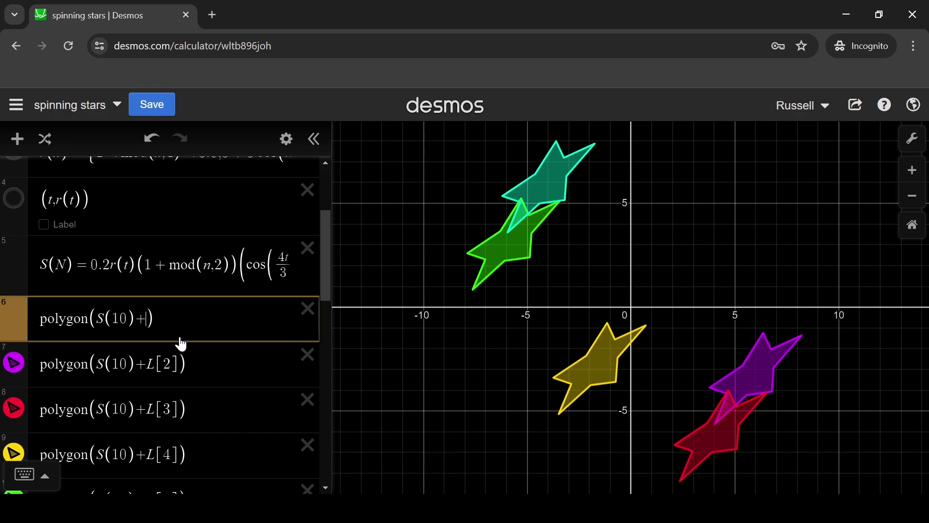
scroll(32, 341, down, 1)
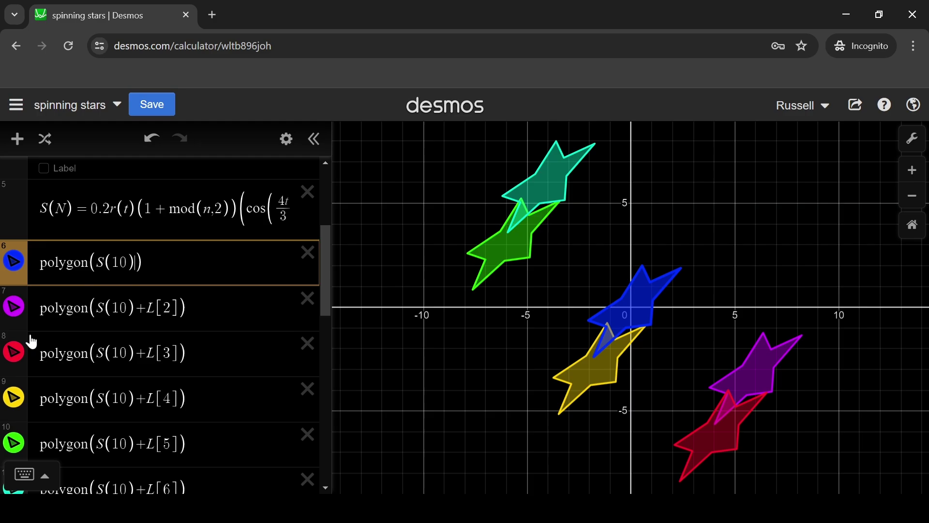
click(14, 307)
click(13, 352)
scroll(16, 354, down, 1)
click(13, 341)
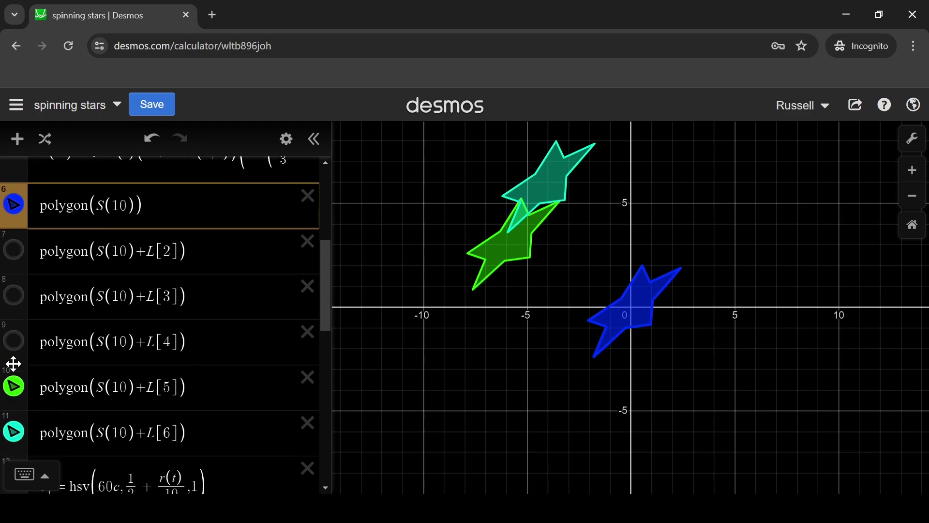
click(14, 386)
click(13, 431)
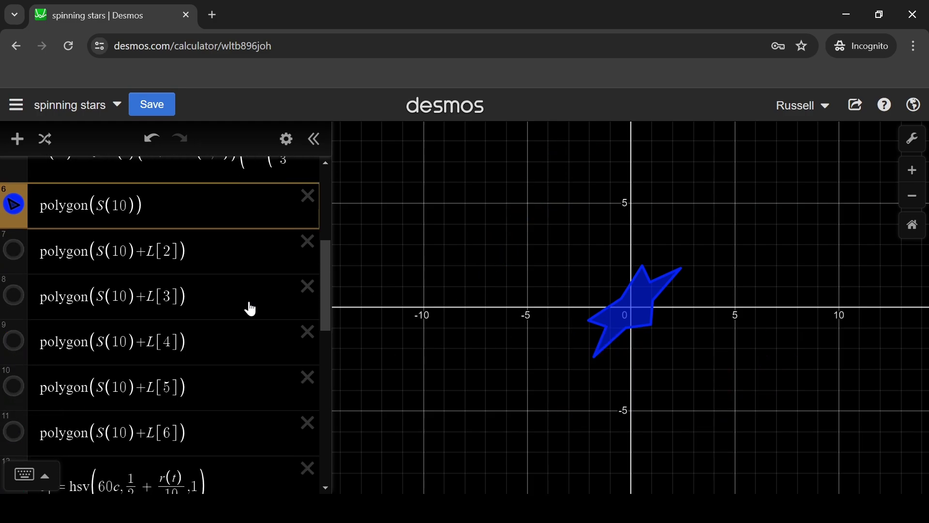
scroll(96, 291, up, 2)
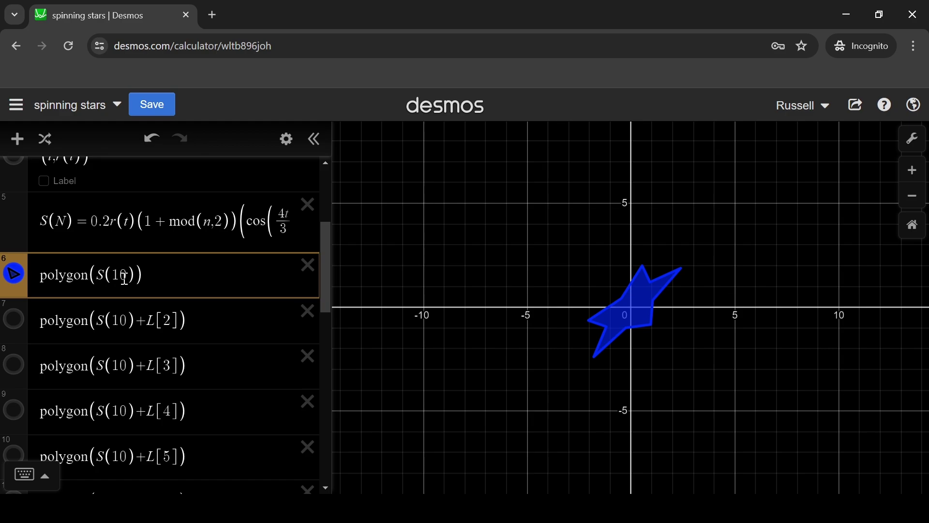
Step: Remove the 0.2r(t)(1+mod(n,2)) scale factor from S(N)
drag(238, 226, 95, 254)
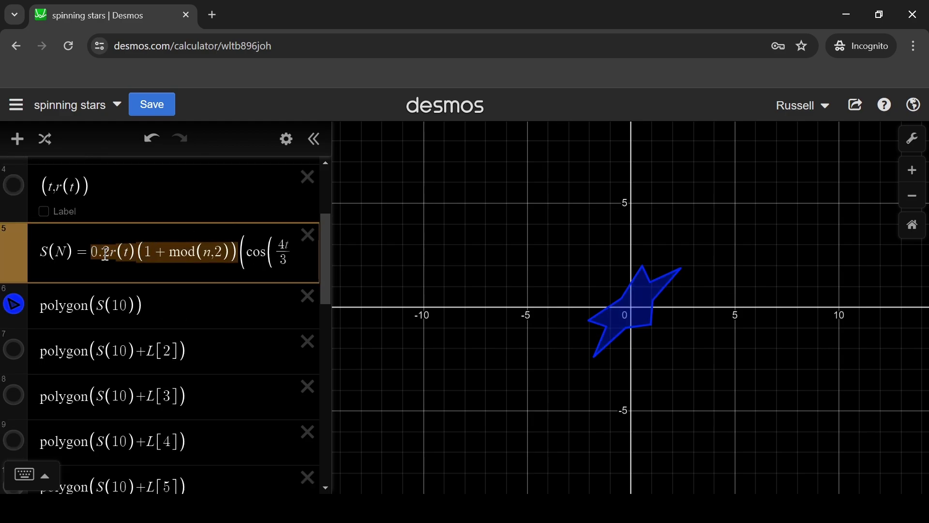
key(BackSpace)
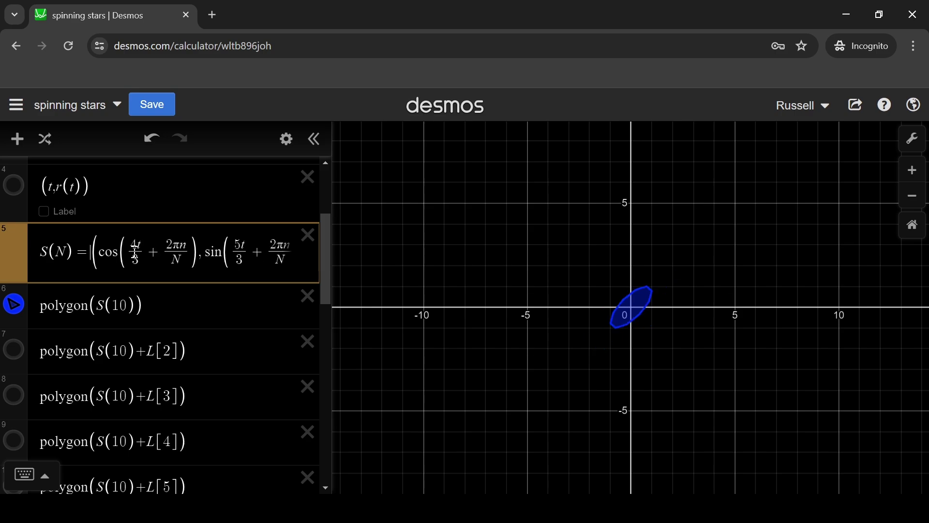
drag(104, 257, 163, 250)
click(203, 250)
Step: Replace the 4t/3 and 5t/3 angles with t and zoom in twice on the decagon
drag(143, 257, 132, 252)
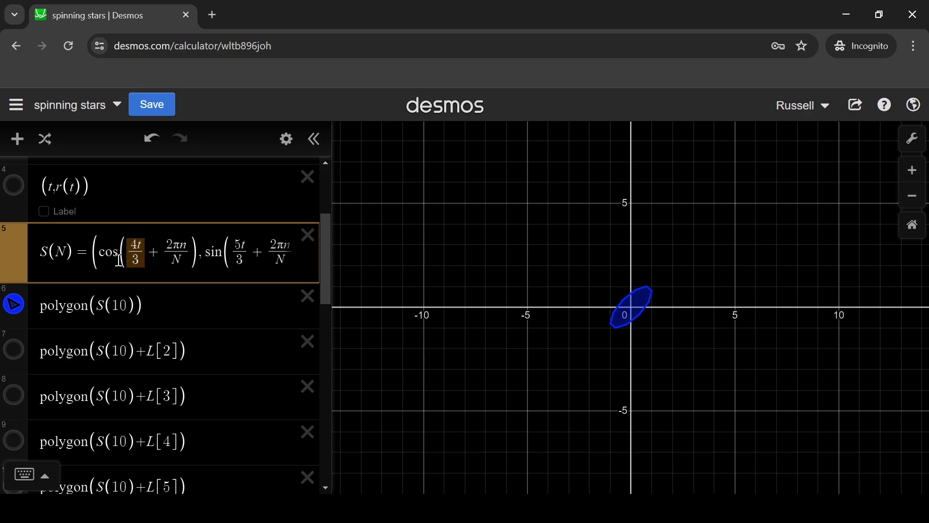
text(t)
drag(233, 257, 218, 252)
text(t)
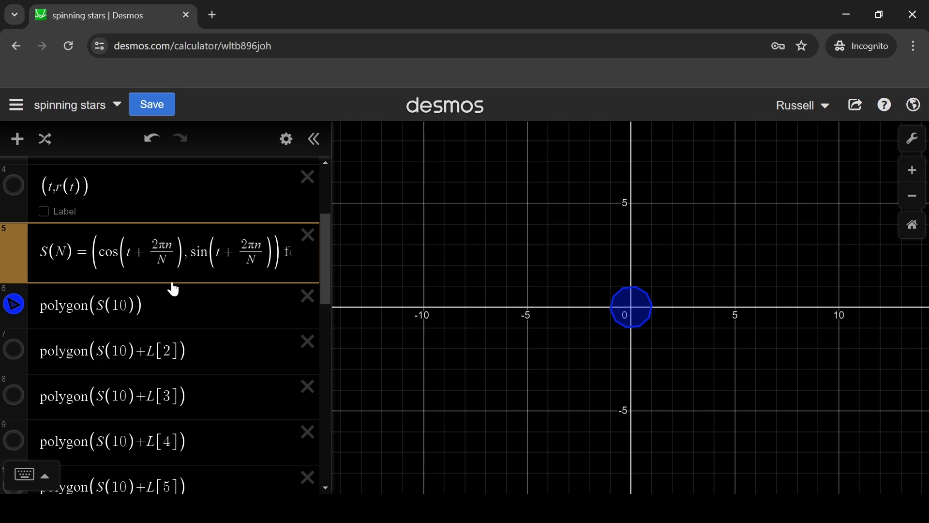
click(912, 170)
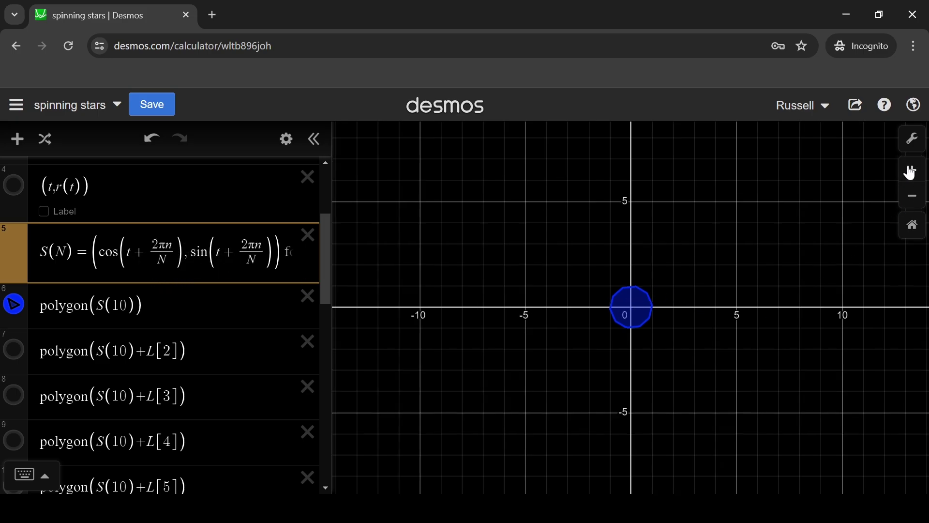
click(913, 170)
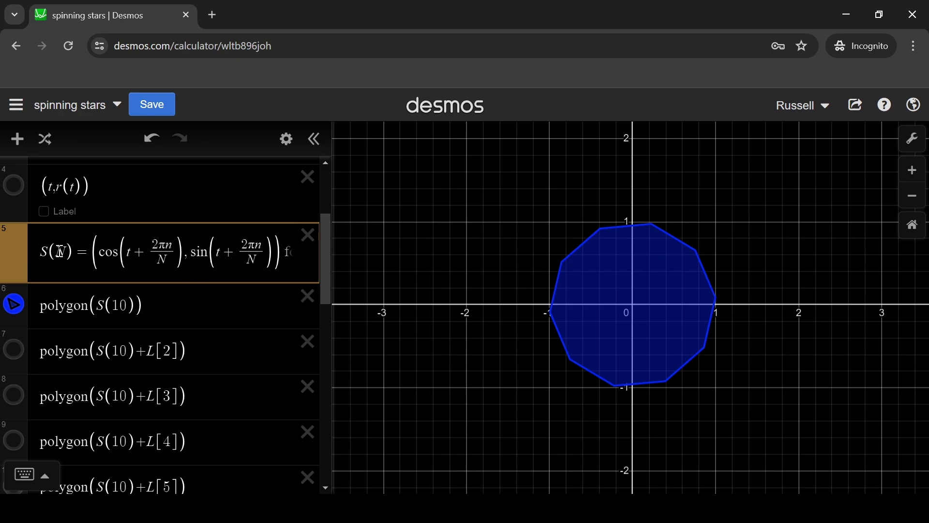
click(132, 310)
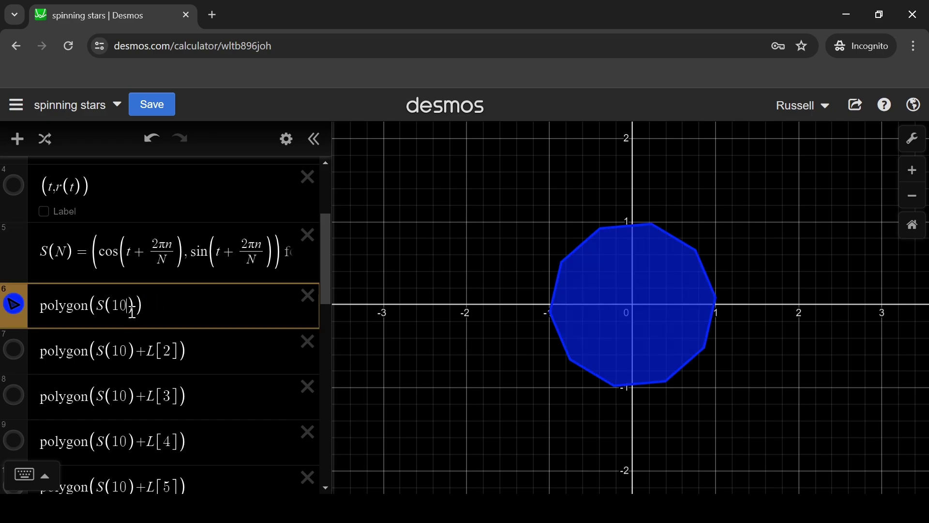
key(BackSpace)
key(BackSpace)
text(20)
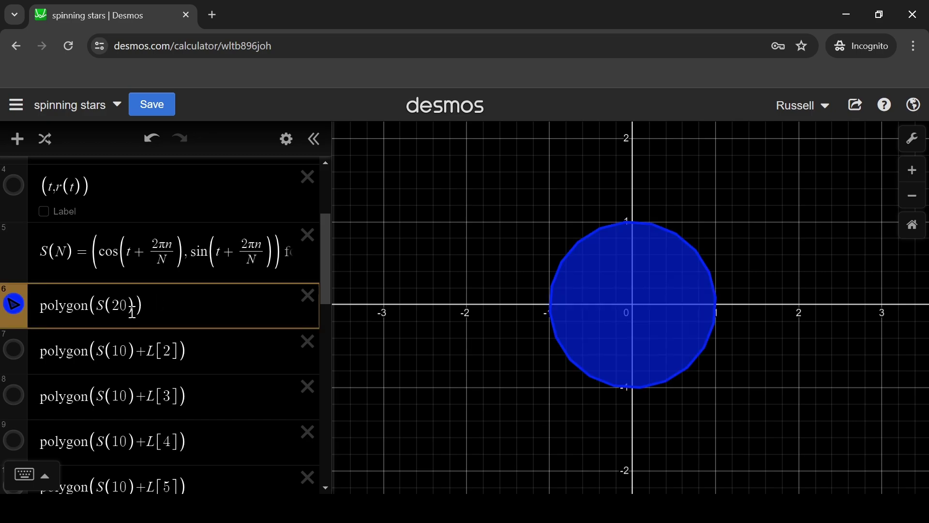
key(BackSpace)
key(BackSpace)
text(16)
key(BackSpace)
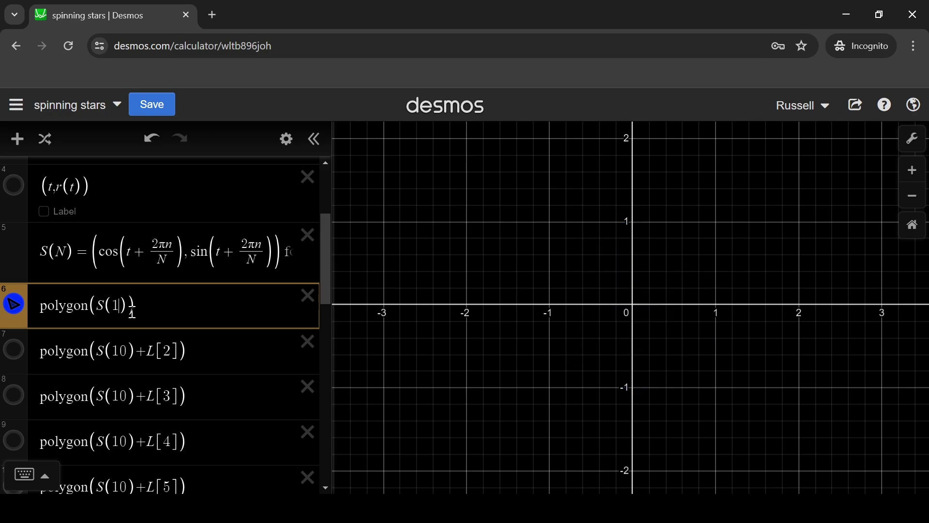
text(0)
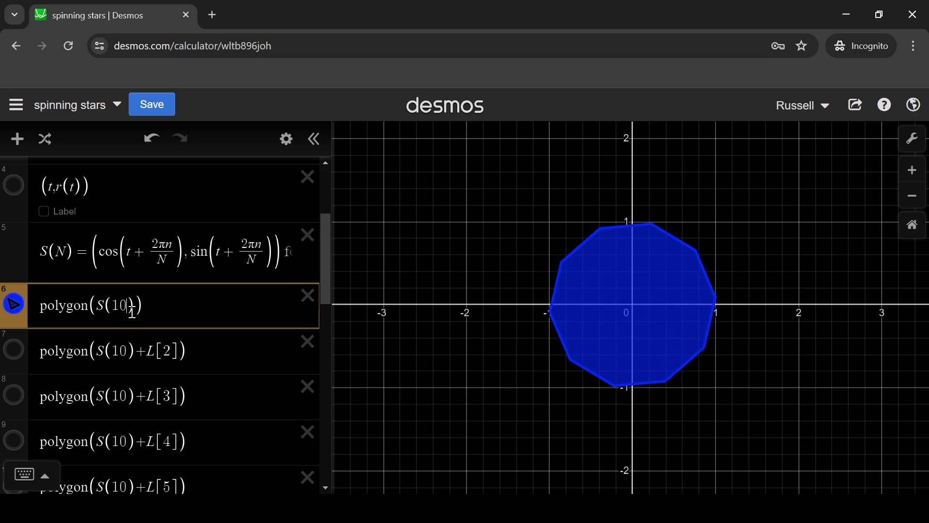
click(166, 259)
key(Right)
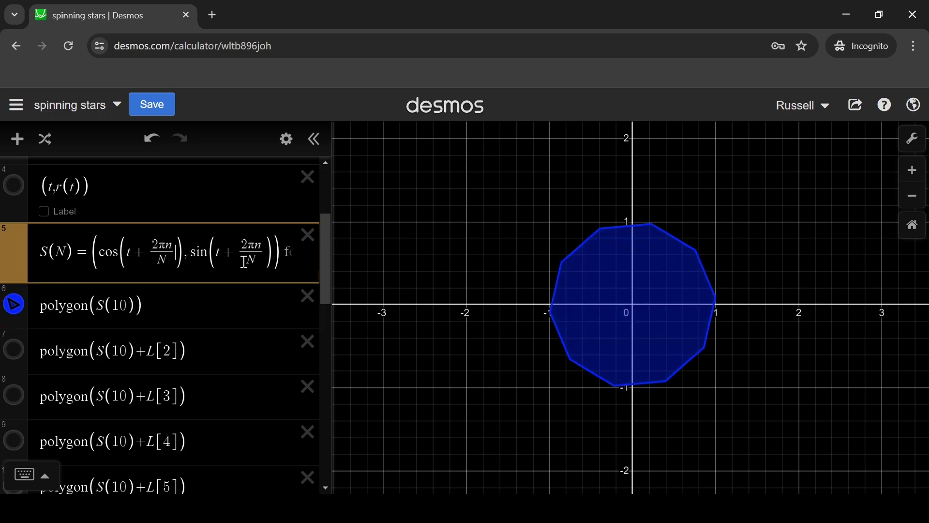
key(Right)
key(Right)
key(Right)
key(Right)
key(Right)
key(Right)
key(Right)
key(Right)
key(Right)
key(Right)
key(Right)
key(Right)
key(Right)
key(Right)
key(Right)
key(Right)
key(Right)
key(Right)
key(Right)
key(Right)
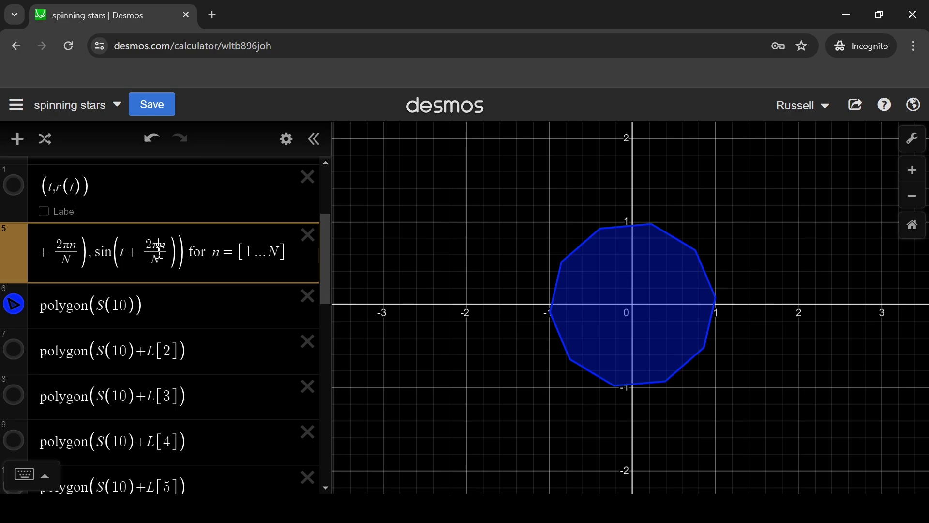
drag(120, 253, 157, 251)
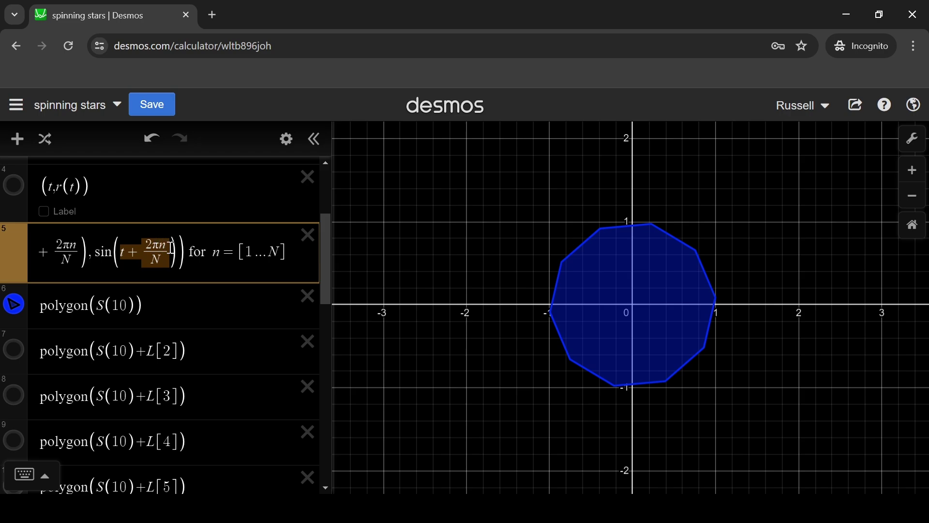
click(153, 251)
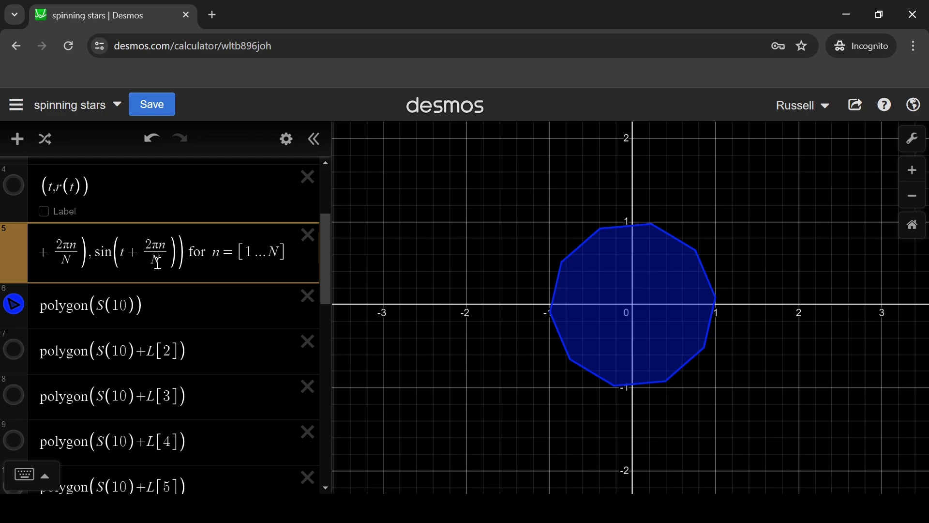
key(Left)
key(Left)
key(Left)
key(Left)
key(Left)
key(Left)
key(Left)
key(Left)
key(Left)
key(Left)
key(Left)
key(Left)
key(Left)
key(Left)
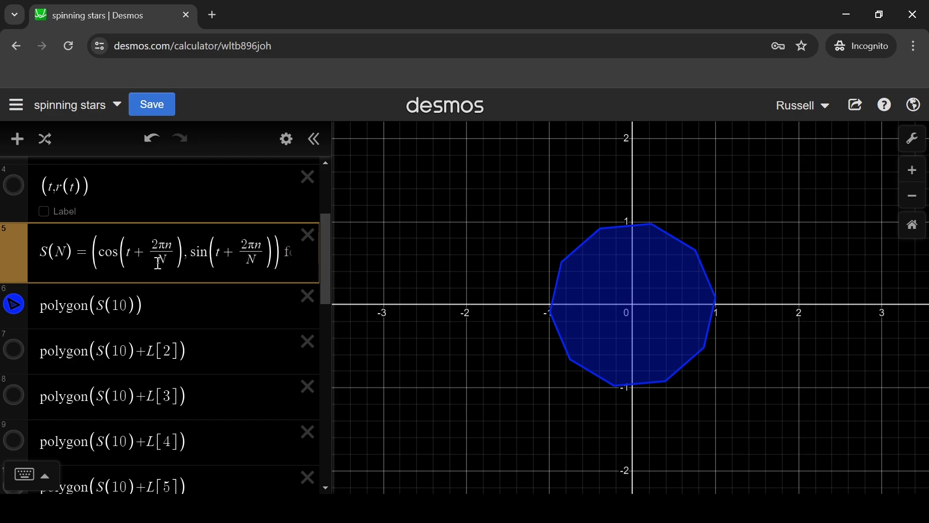
Step: Change S(N)'s angles to 2t/3 in the cosine and 4t/3 in the sine
double_click(129, 254)
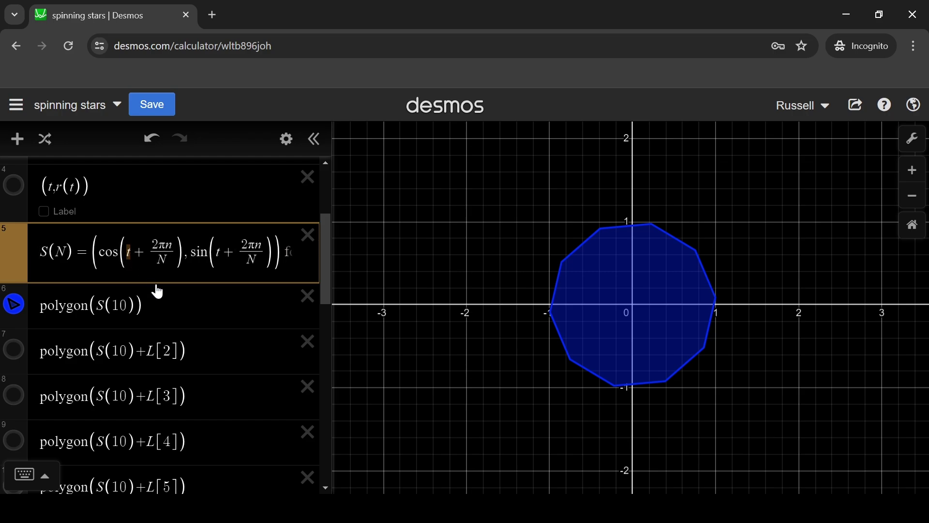
text(2t)
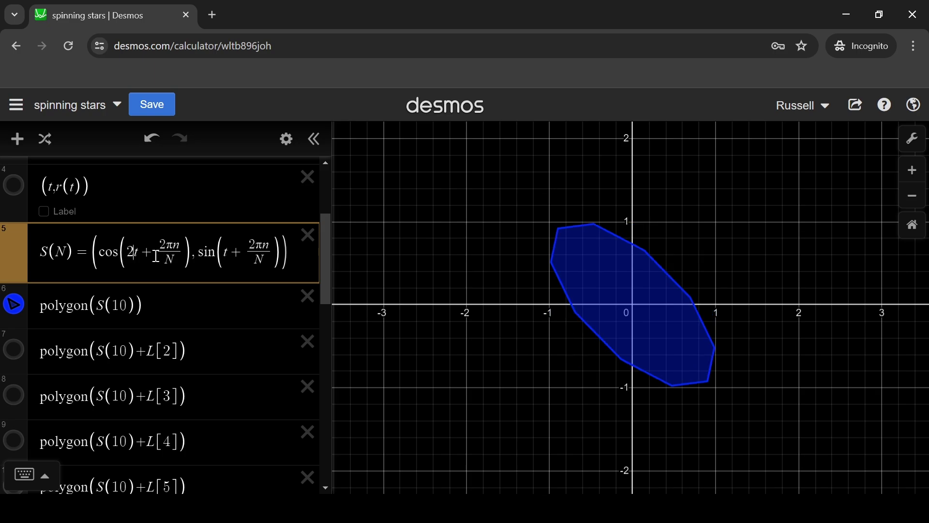
text(/3)
key(Right)
key(Right)
key(Right)
key(Right)
key(Right)
key(Right)
key(Right)
key(Right)
key(Right)
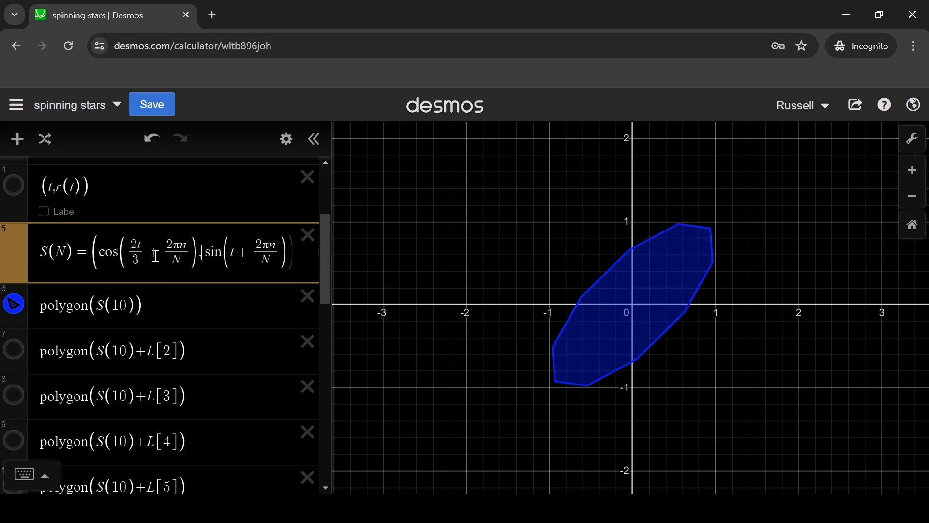
text(4)
key(Right)
text(/3)
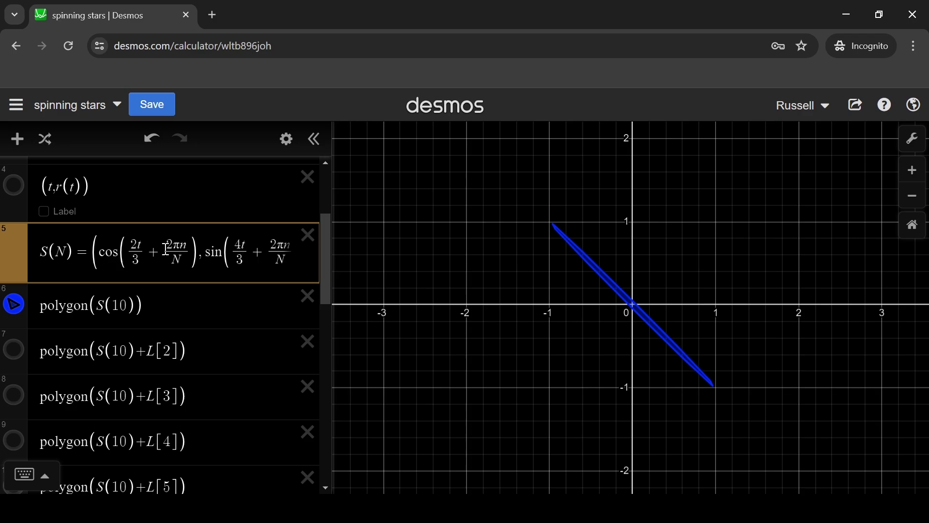
Step: Start animating t so the ten-sided polygon rotates and changes shape
scroll(257, 246, up, 2)
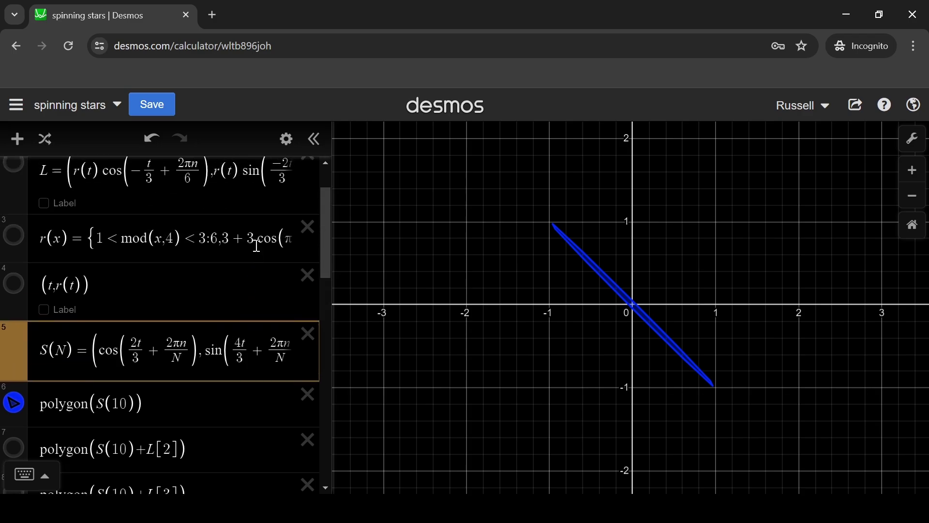
scroll(257, 246, up, 2)
click(13, 176)
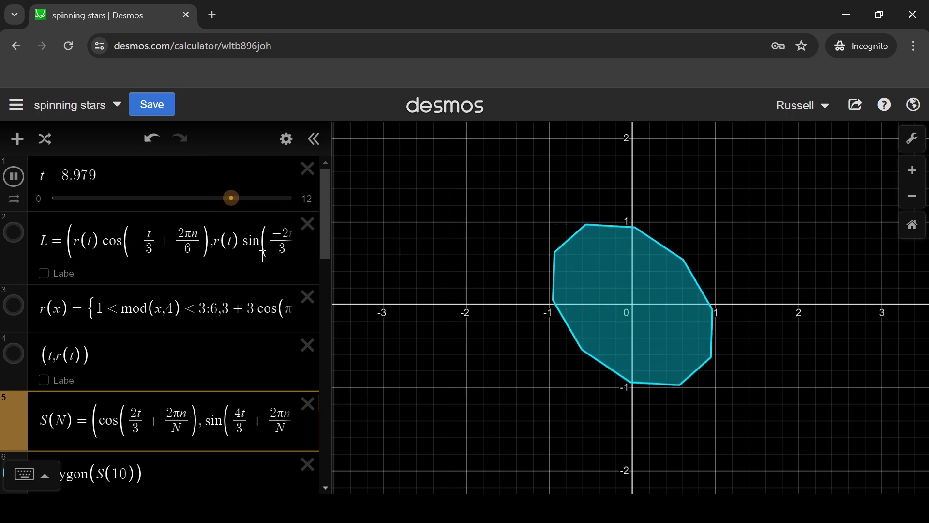
Step: Pause t and paste the 0.2r(t)(1+mod(n,2)) scale factor into S(N)
click(17, 183)
scroll(75, 218, down, 3)
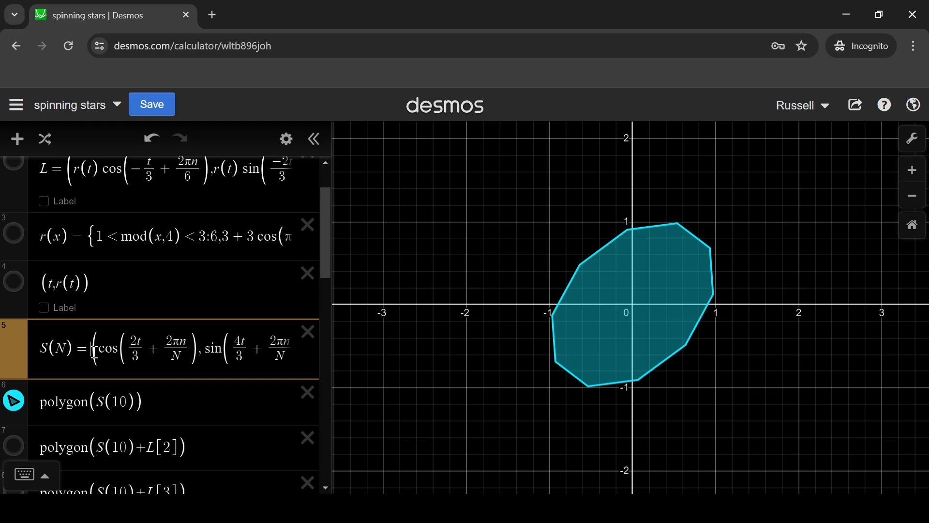
text(0.2r(t)(1+mod(n,2)))
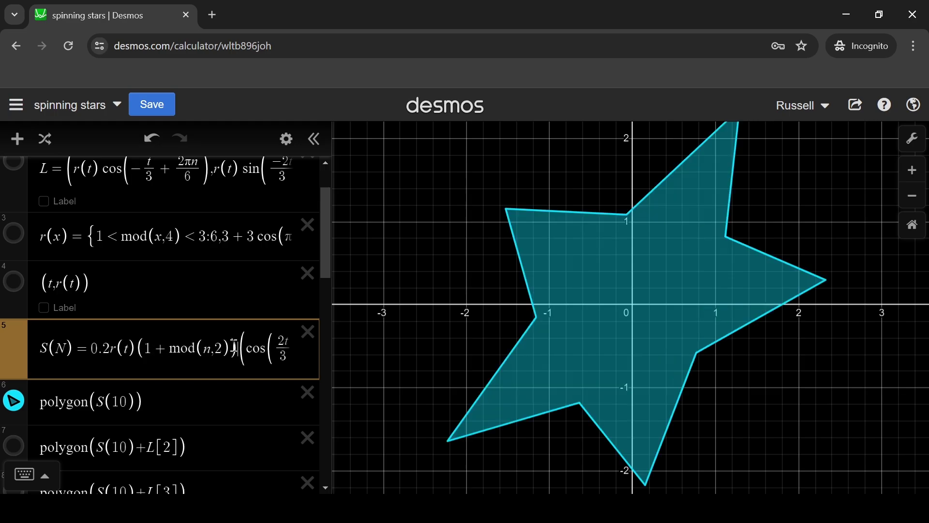
key(shift+Left)
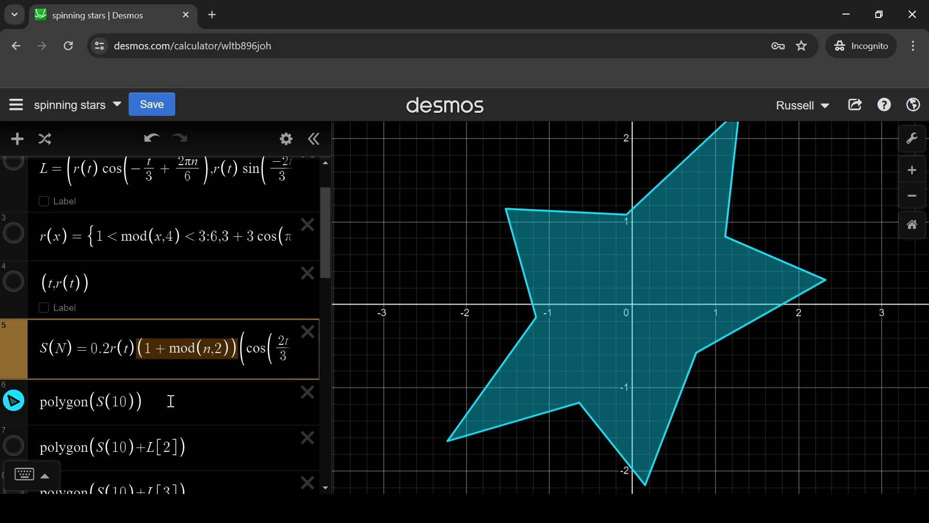
Step: Highlight the 0.2r(t) factor and zoom out to see the whole five-pointed star
click(133, 346)
drag(138, 347, 93, 347)
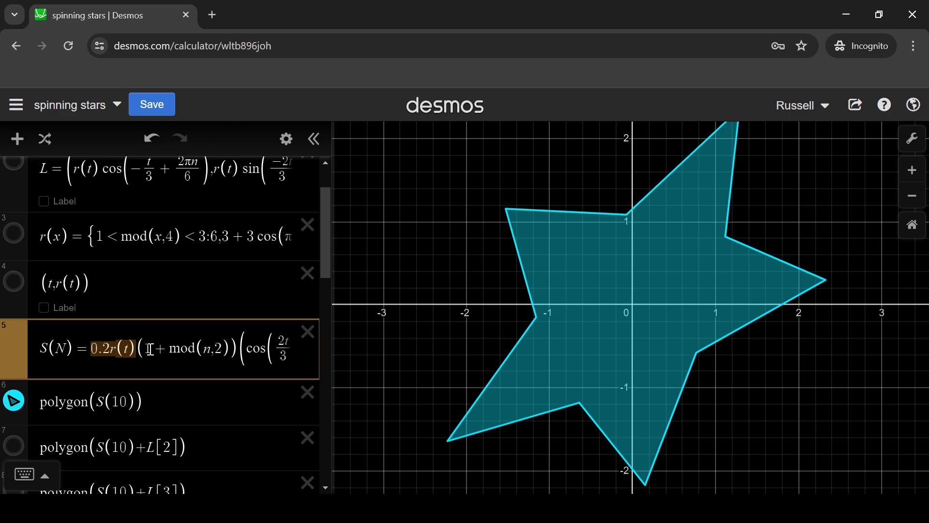
click(912, 195)
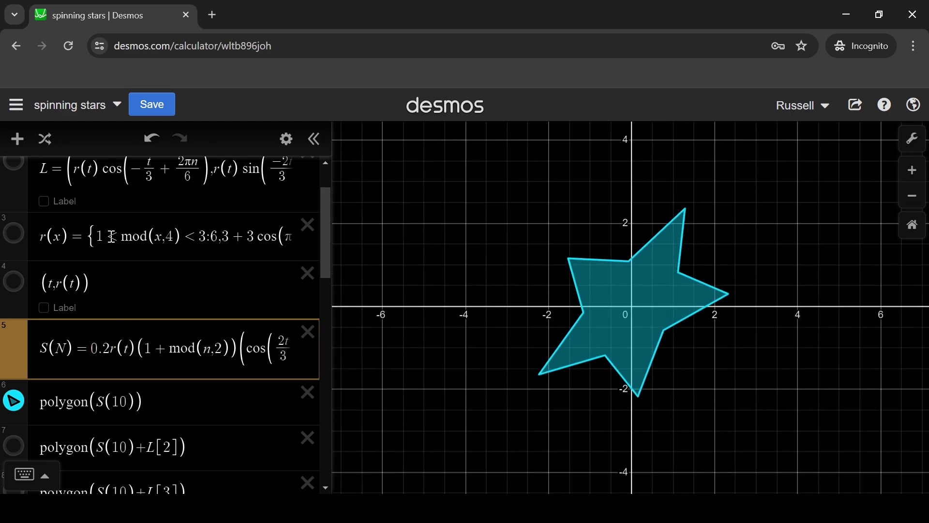
scroll(124, 237, up, 1)
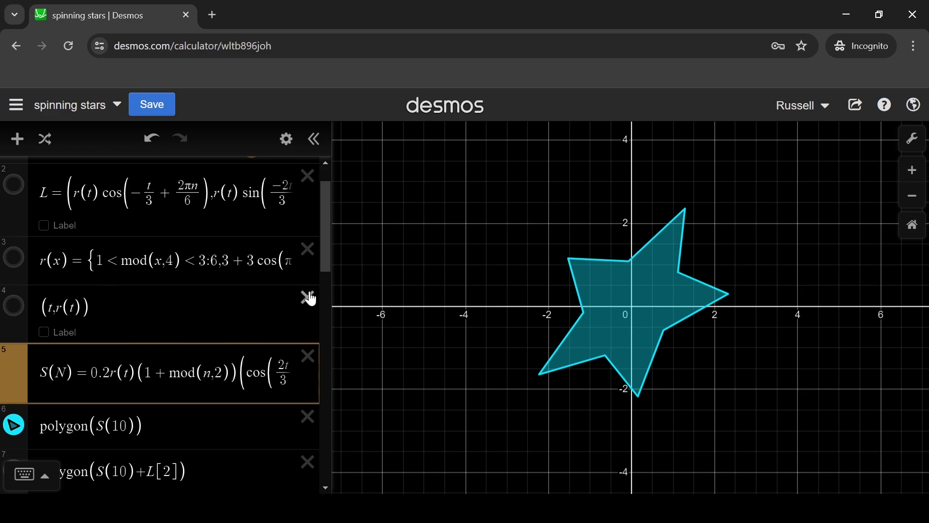
scroll(323, 253, down, 1)
drag(324, 256, 323, 266)
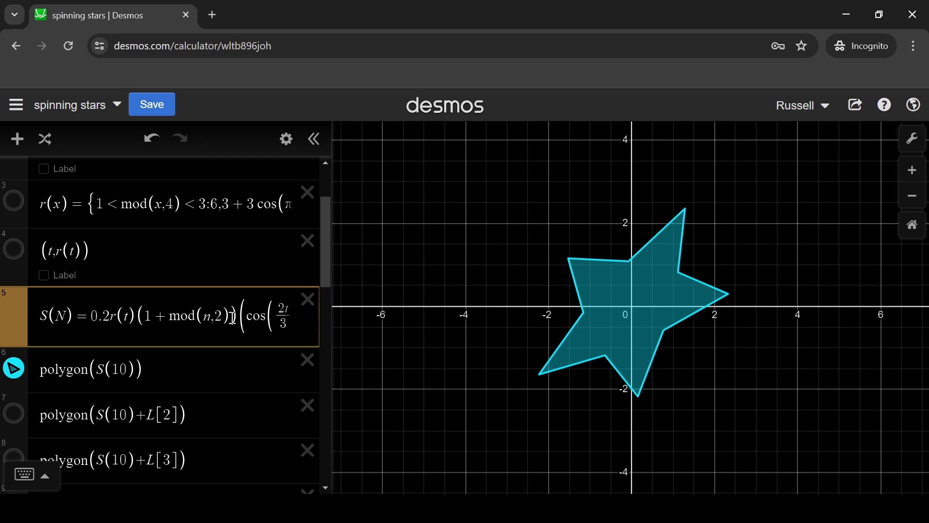
click(139, 377)
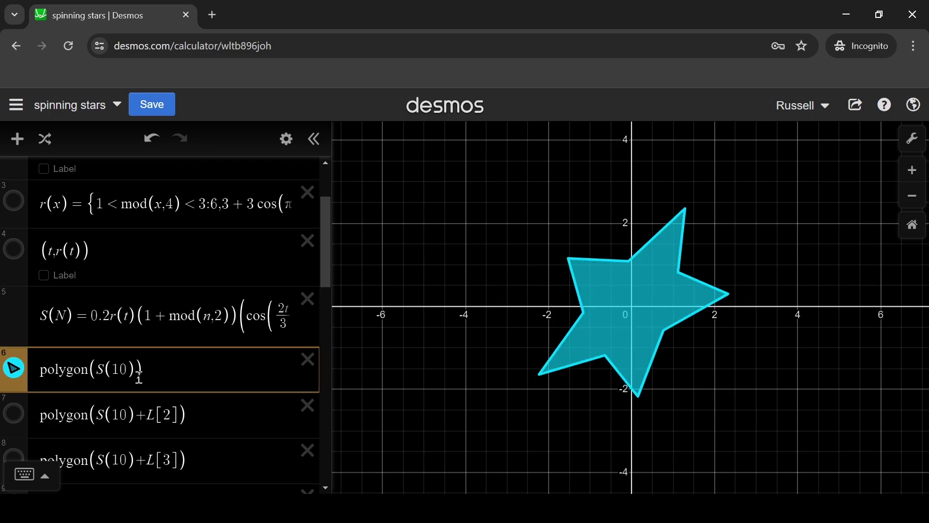
Step: Make the first polygon polygon(S(10)+L[1]) and show L's points on the graph
text(+L[1])
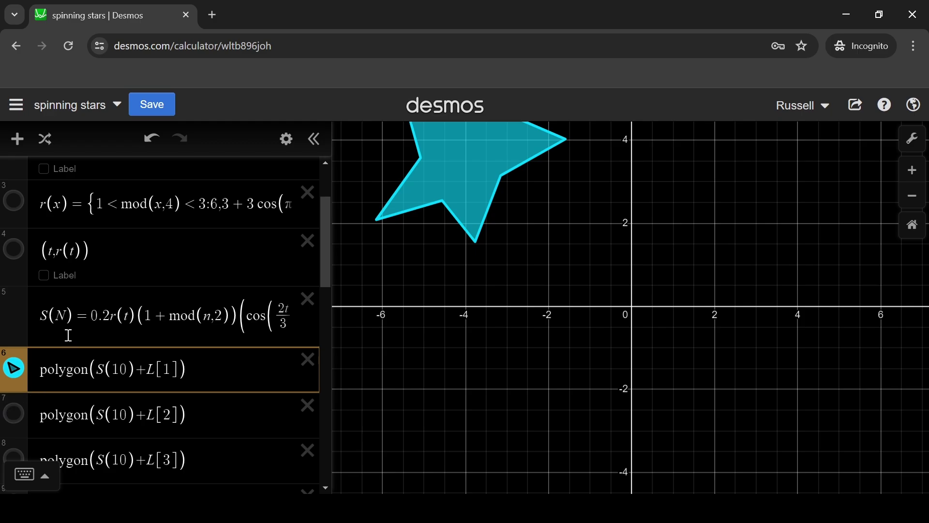
scroll(65, 329, up, 2)
scroll(62, 373, down, 3)
scroll(24, 338, up, 3)
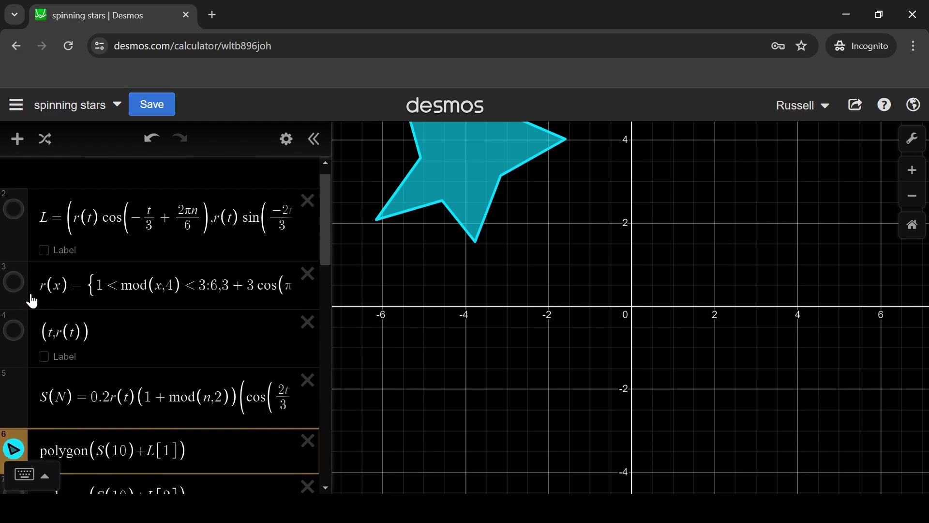
scroll(14, 242, up, 1)
click(14, 232)
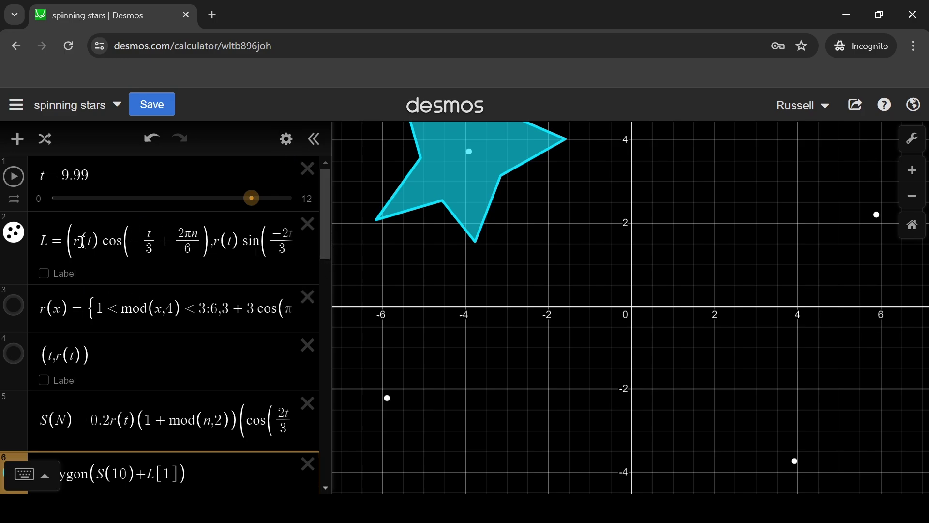
Step: Change L's n range from [1...5] to [1...6]
drag(110, 238, 271, 241)
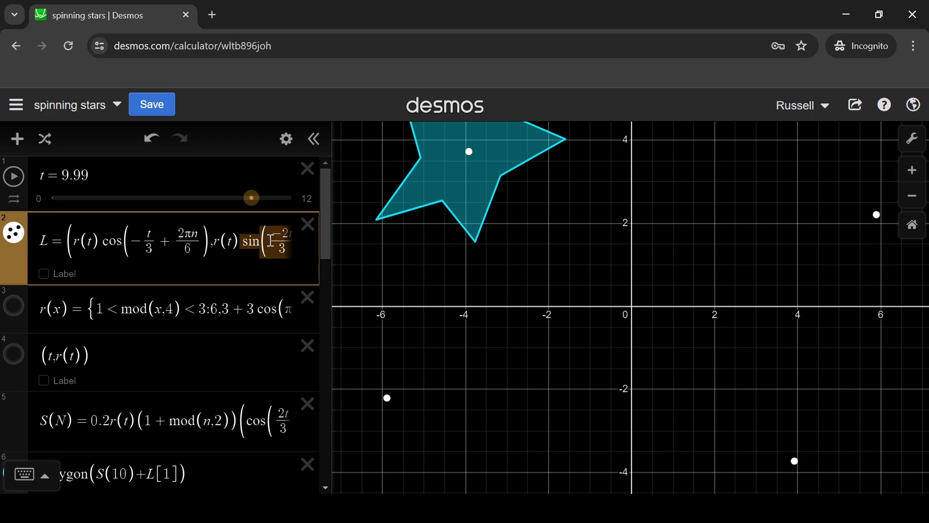
key(Right)
key(Right)
key(Right)
key(Right)
key(Right)
key(Right)
key(Right)
key(Right)
key(Right)
key(Right)
key(Right)
key(Right)
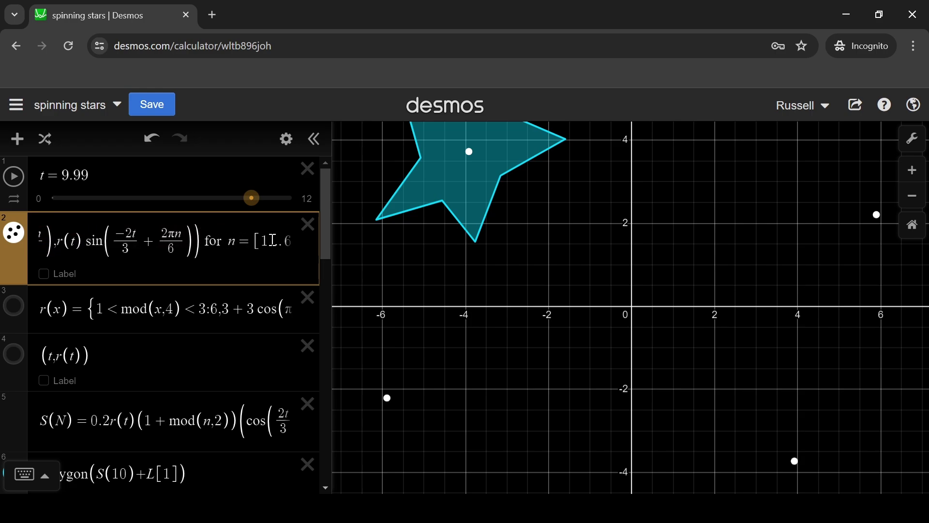
key(BackSpace)
text(6)
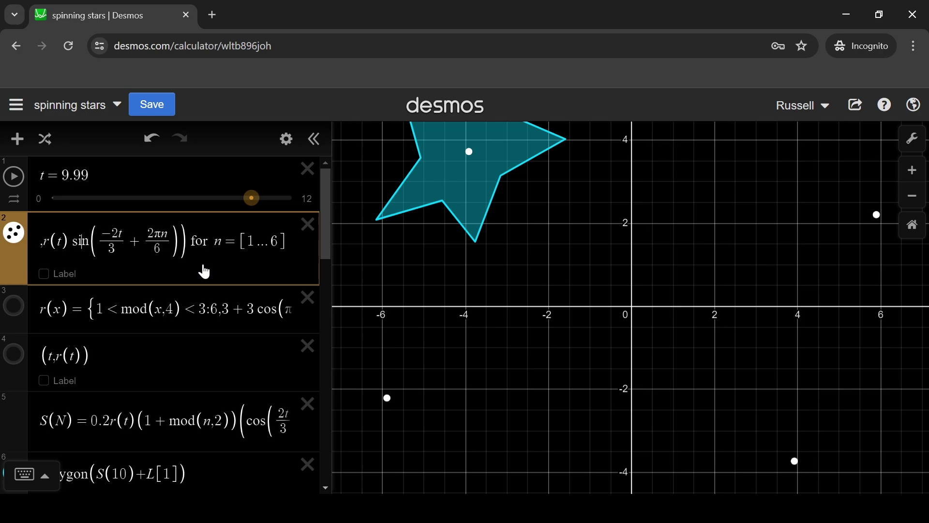
Step: Resume the t animation and zoom out to show all six L points
key(Left)
key(Left)
key(Left)
key(Left)
key(Left)
key(Left)
key(Left)
key(Left)
key(Left)
key(Left)
key(Left)
key(Left)
key(Left)
key(Left)
key(Left)
key(Left)
key(Left)
key(Left)
key(Left)
key(Left)
key(Left)
key(Left)
key(Left)
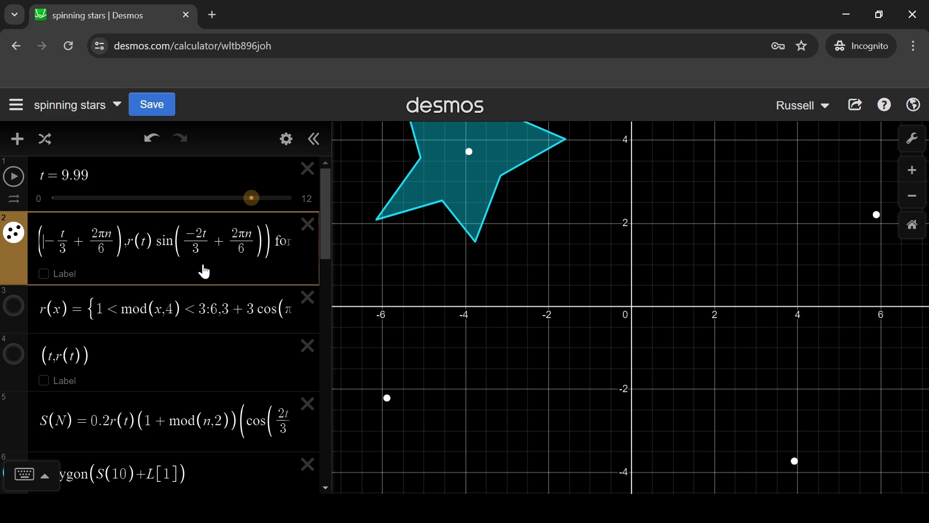
key(Left)
key(Left)
key(Left)
key(Left)
key(Left)
key(Left)
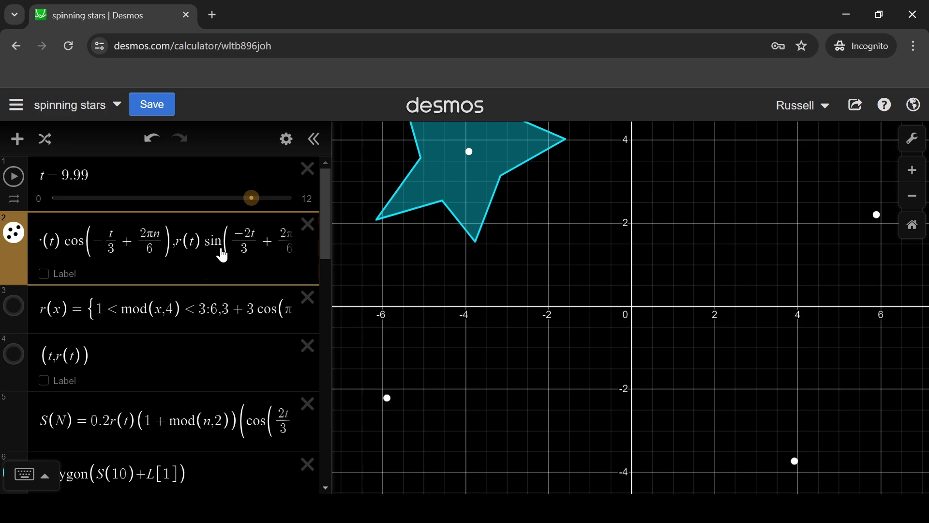
click(19, 183)
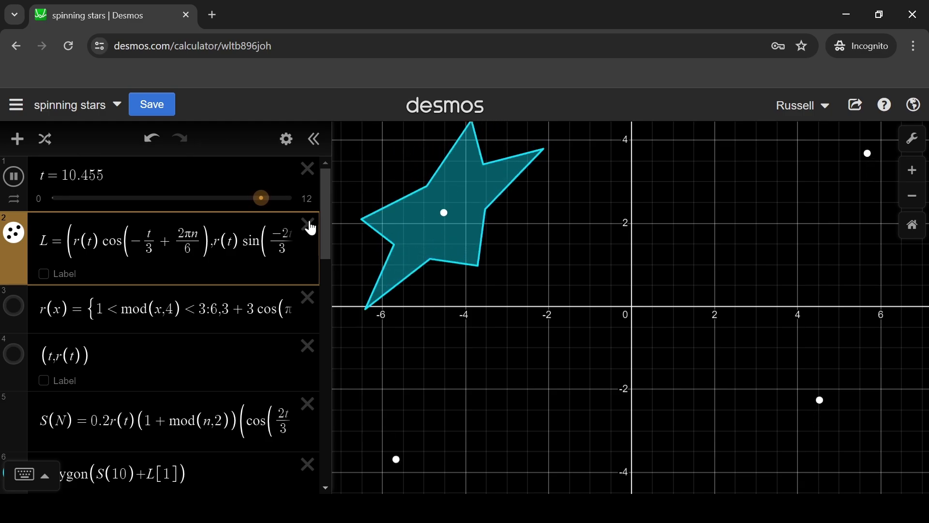
click(913, 196)
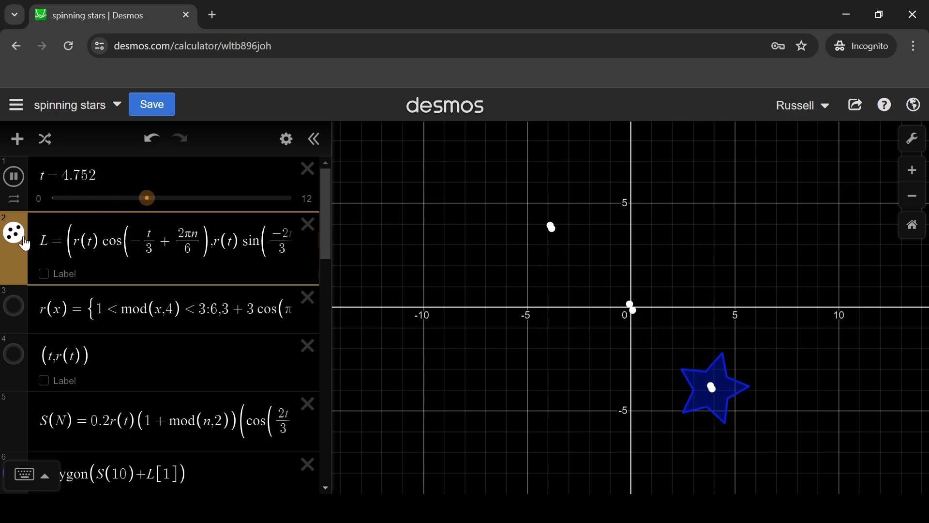
Step: Turn the hidden star polygons back on, including polygon(S(10)+L[3])
scroll(123, 297, down, 3)
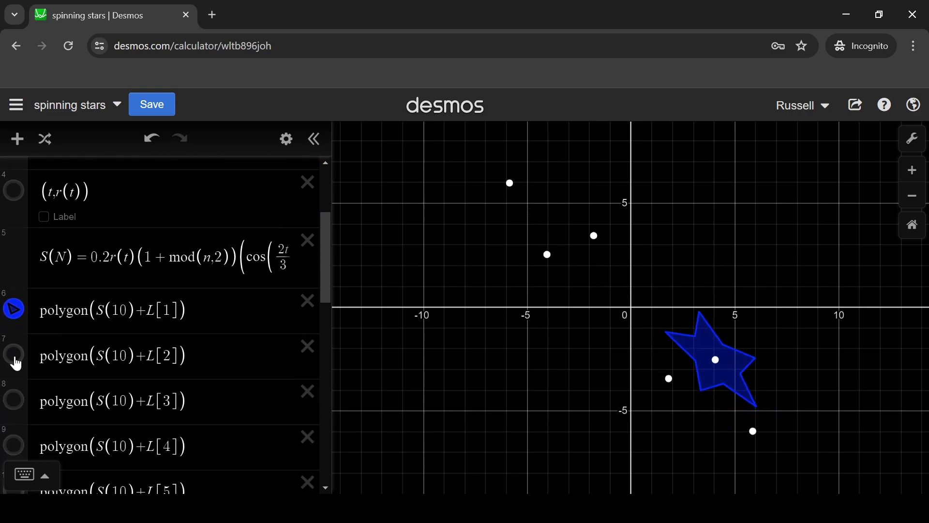
click(16, 405)
scroll(18, 407, down, 1)
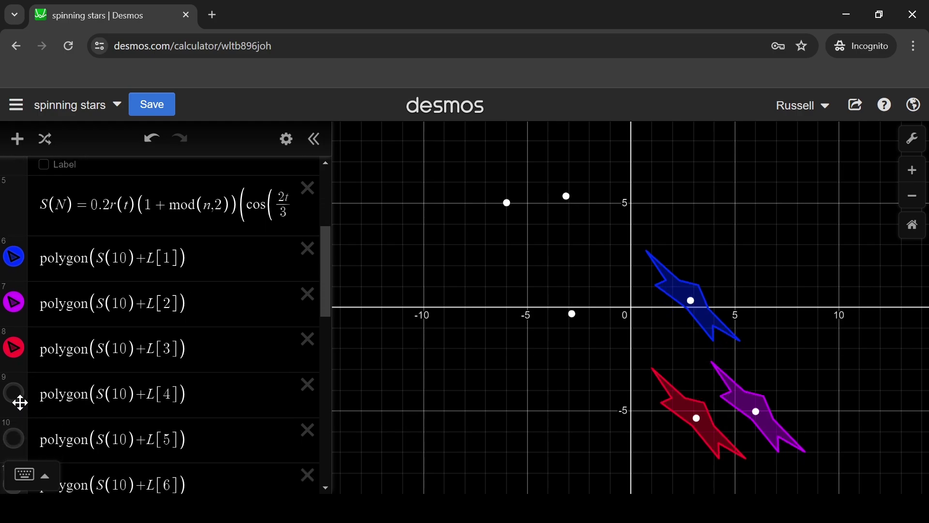
scroll(16, 402, down, 1)
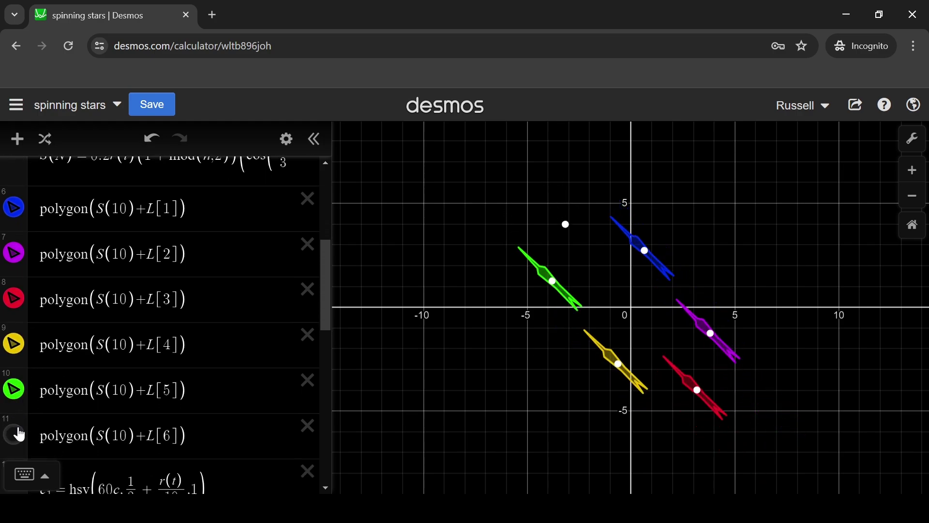
scroll(119, 325, up, 5)
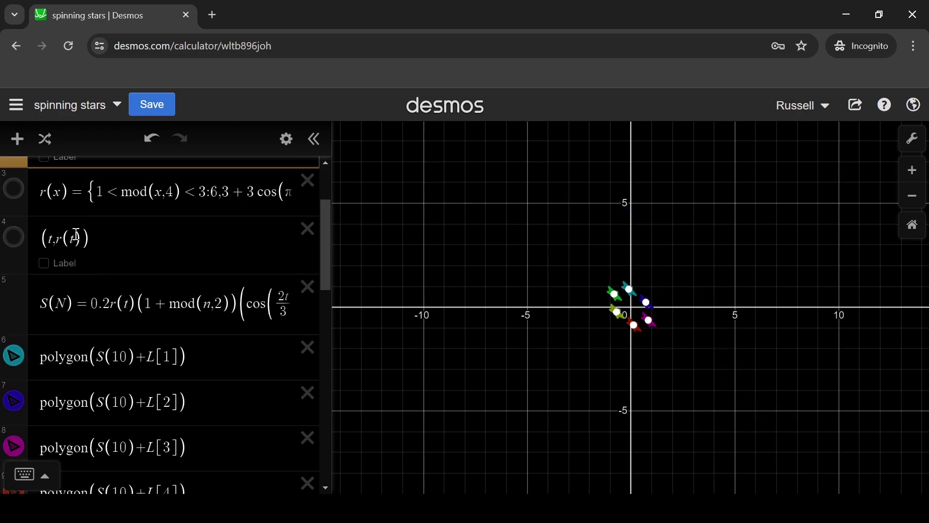
click(81, 230)
scroll(58, 251, up, 1)
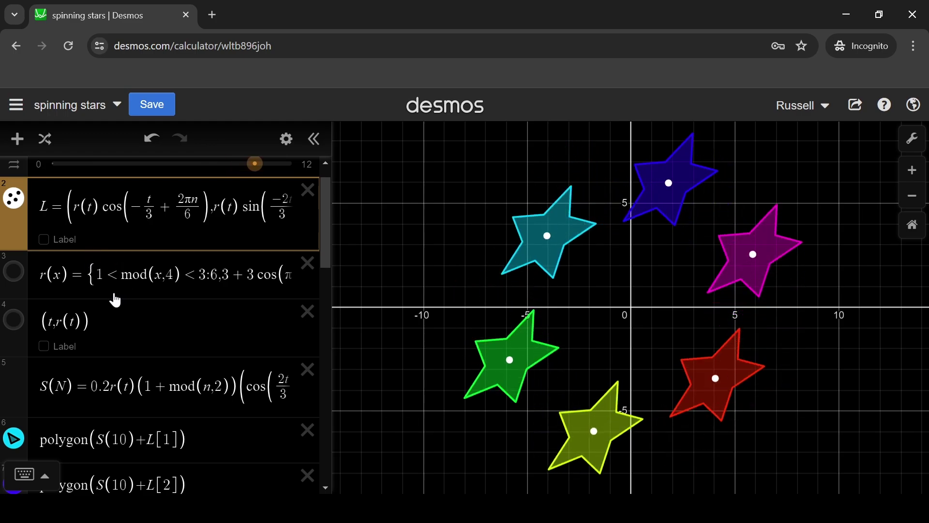
click(15, 270)
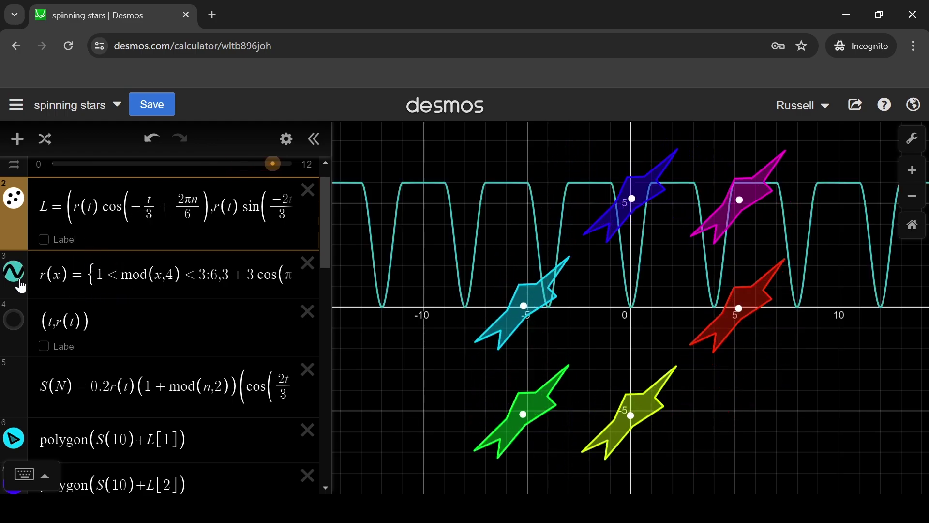
click(15, 319)
scroll(65, 271, up, 1)
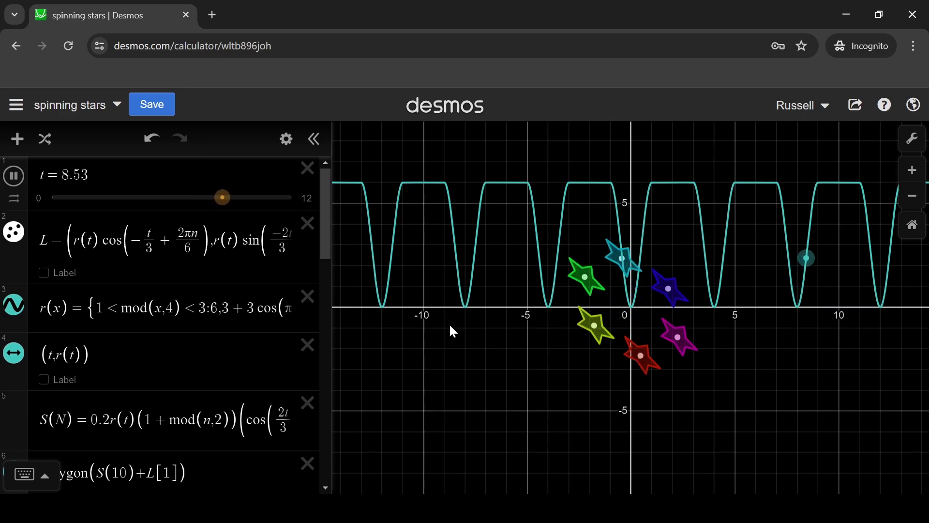
click(14, 176)
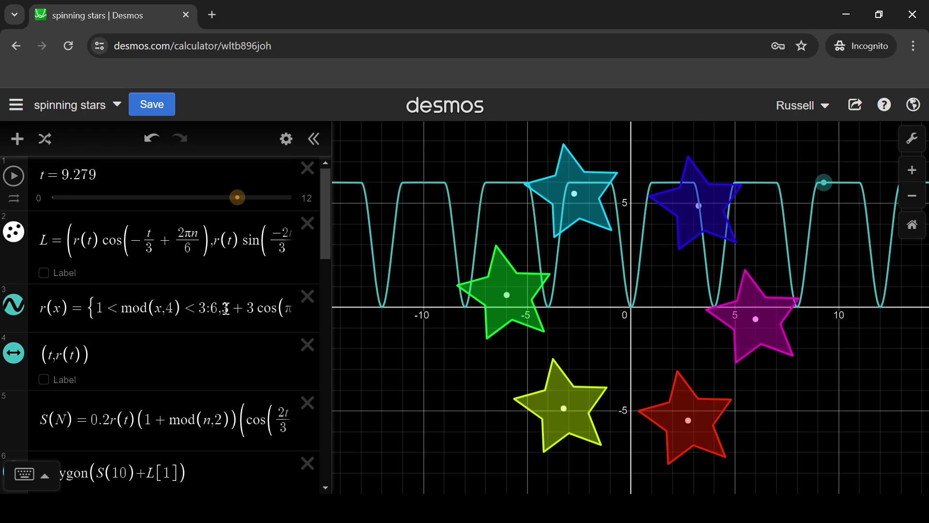
drag(221, 308, 259, 310)
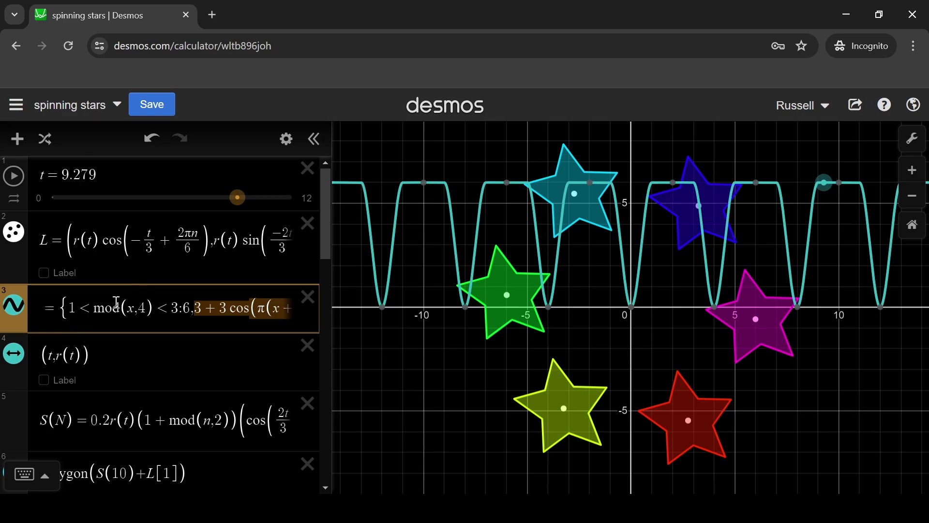
Step: Highlight r(t) in S(N), rewind t from 9.279 to about 2.7 and play it
scroll(116, 379, down, 1)
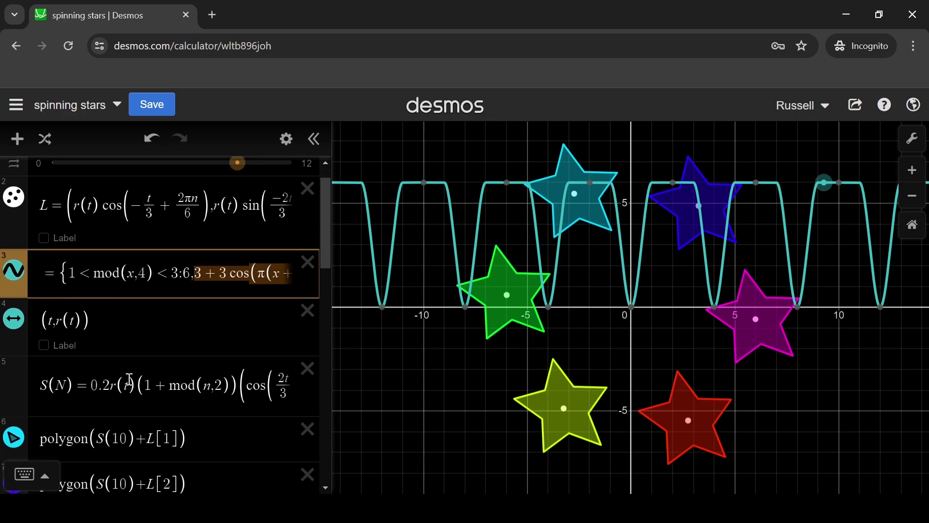
click(136, 382)
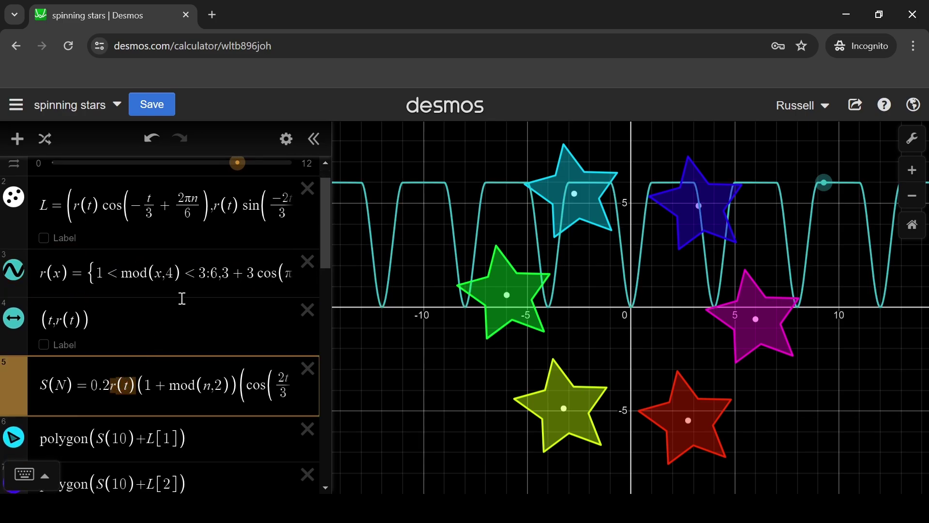
scroll(192, 263, up, 1)
drag(239, 203, 219, 203)
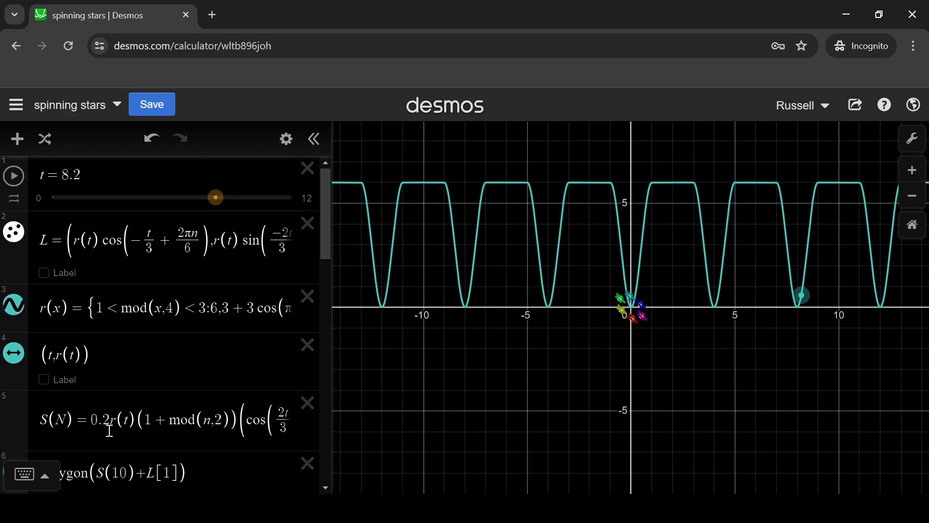
drag(198, 203, 107, 199)
click(13, 176)
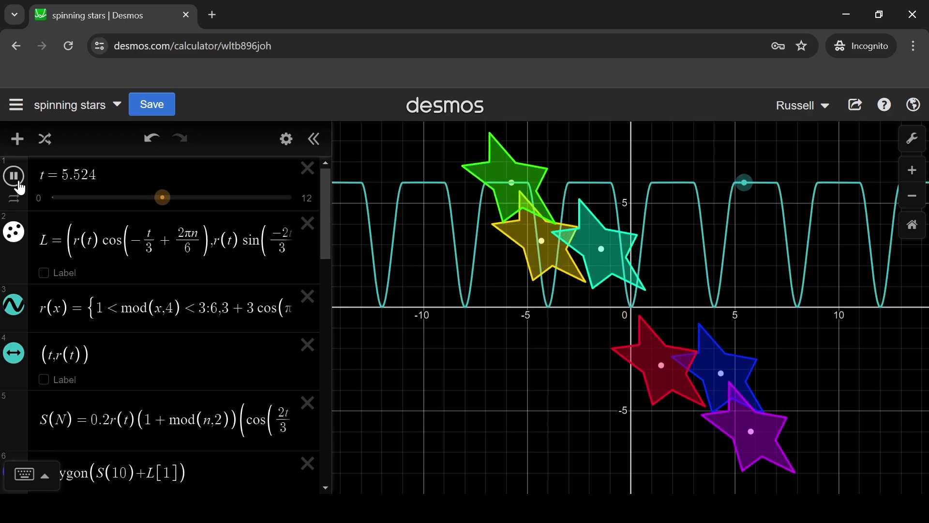
Step: Highlight the (10) argument in the first polygon's S(10)
scroll(107, 288, down, 1)
scroll(108, 288, down, 3)
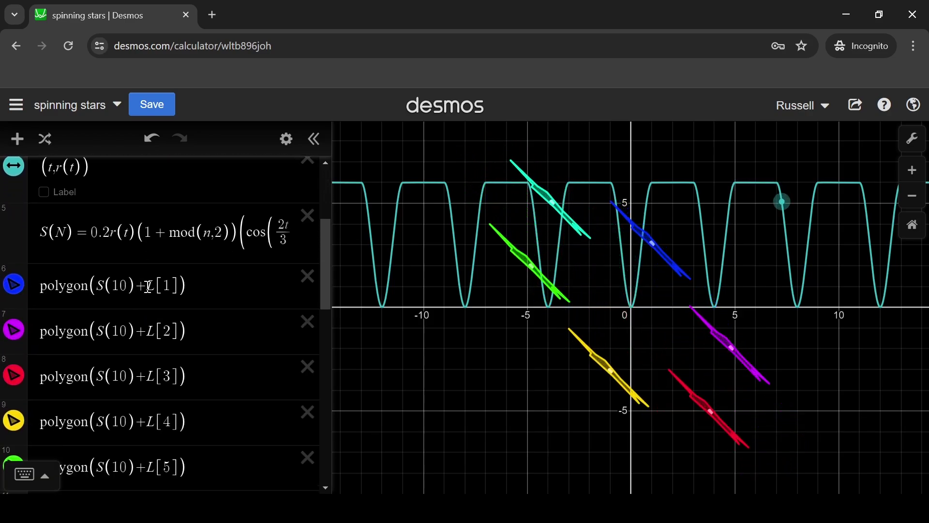
drag(136, 286, 106, 287)
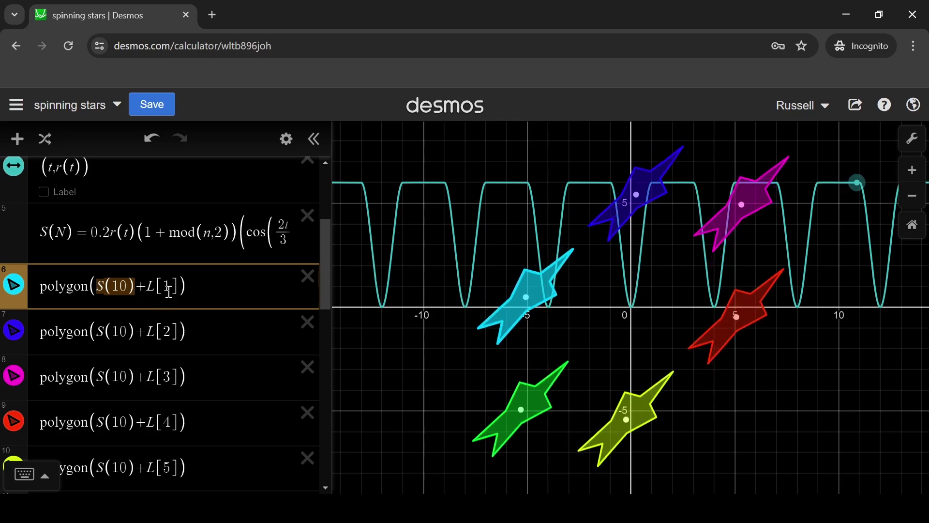
scroll(23, 241, up, 4)
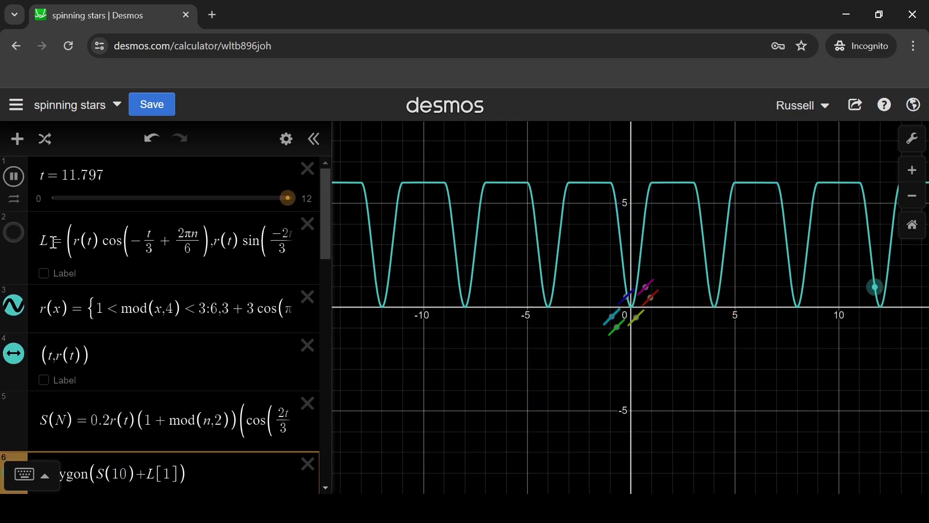
scroll(132, 276, down, 5)
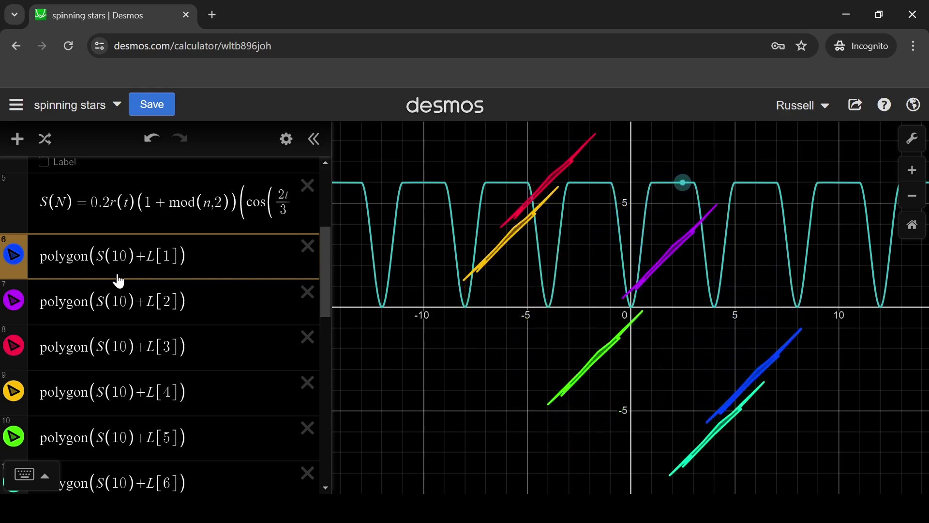
scroll(97, 276, down, 2)
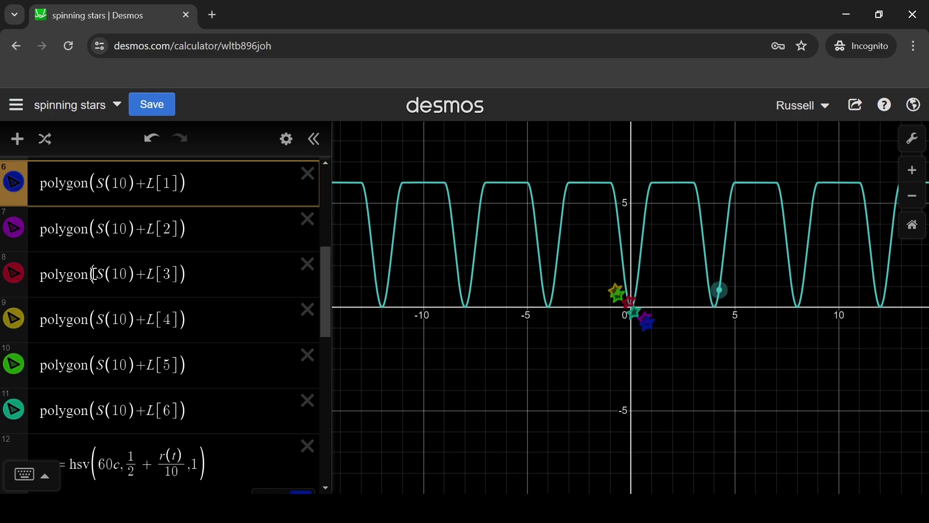
scroll(93, 273, down, 5)
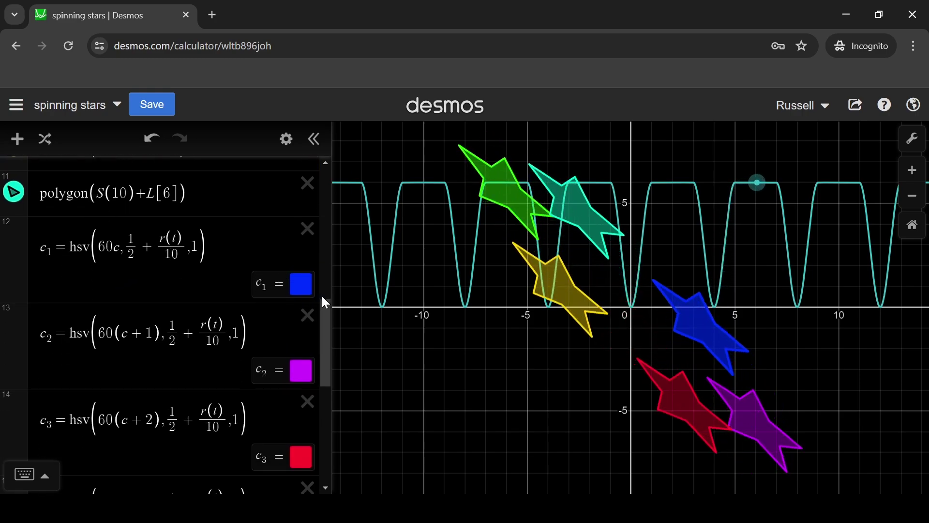
scroll(323, 315, down, 1)
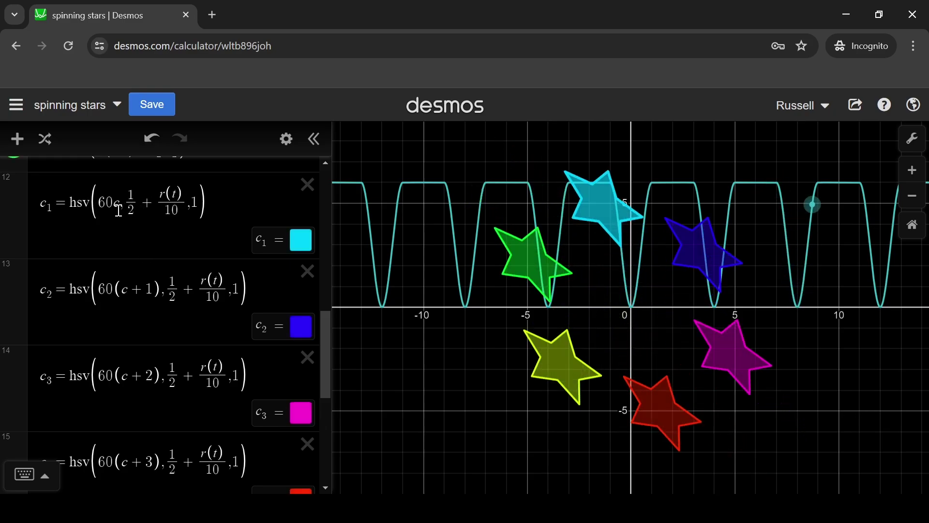
drag(160, 290, 101, 291)
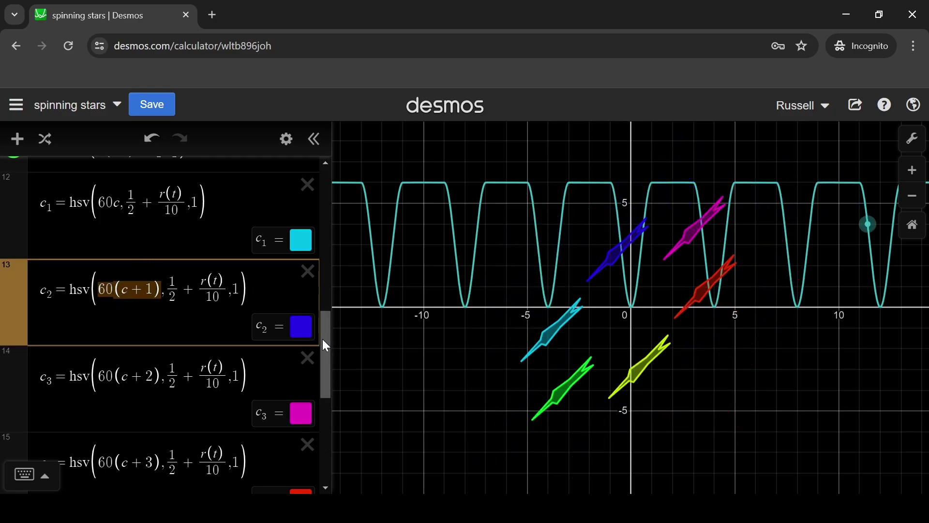
scroll(322, 339, down, 2)
drag(327, 371, 325, 420)
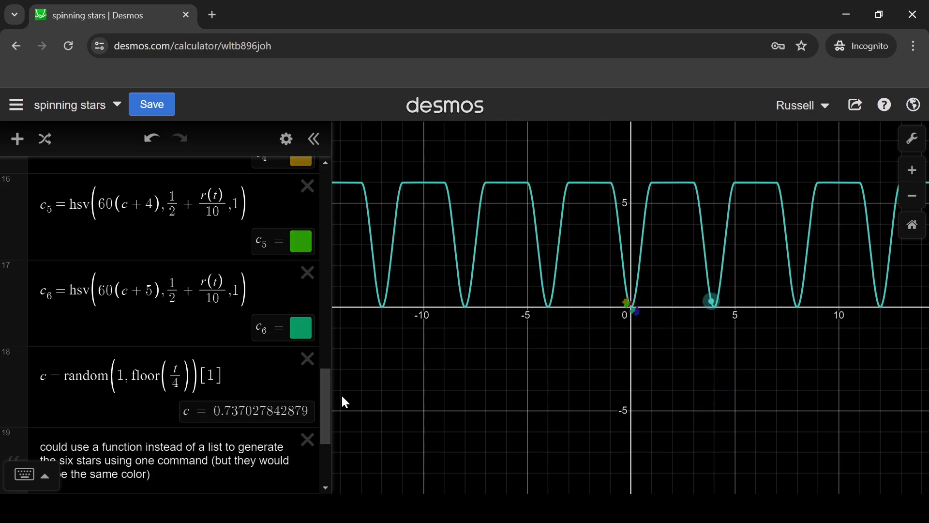
drag(326, 408, 329, 344)
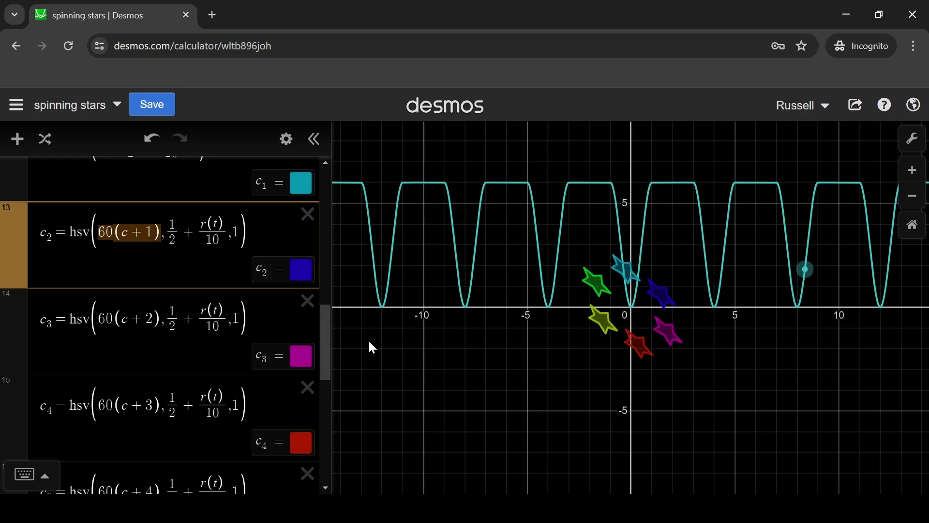
scroll(327, 319, down, 2)
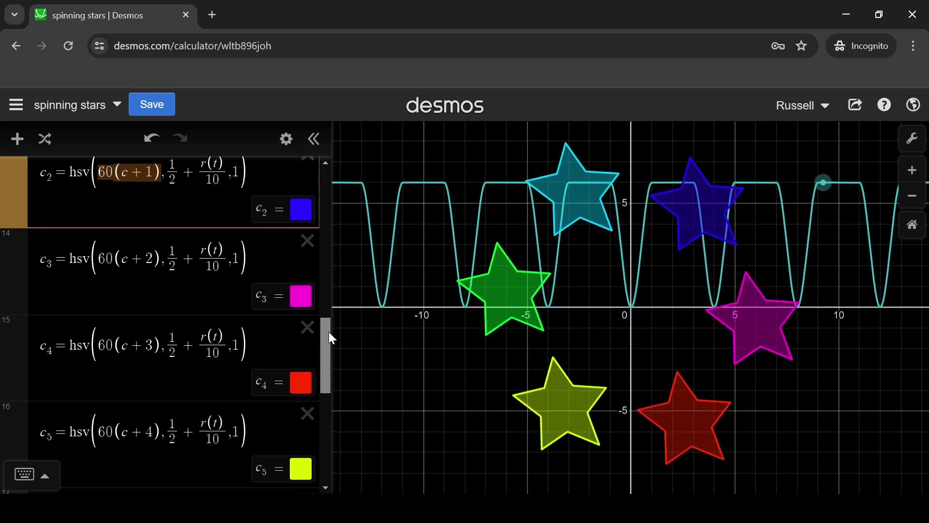
scroll(330, 320, up, 3)
drag(330, 313, 327, 181)
Step: Adjust t's animation speed, stepping it up past 0.75x then back down, ending at 1x
click(14, 205)
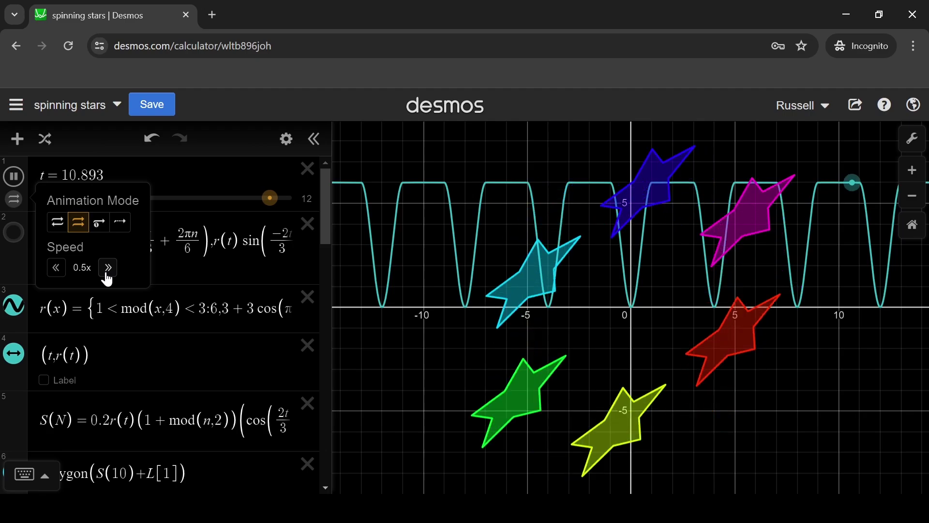
click(107, 274)
click(107, 274)
click(107, 274)
click(107, 274)
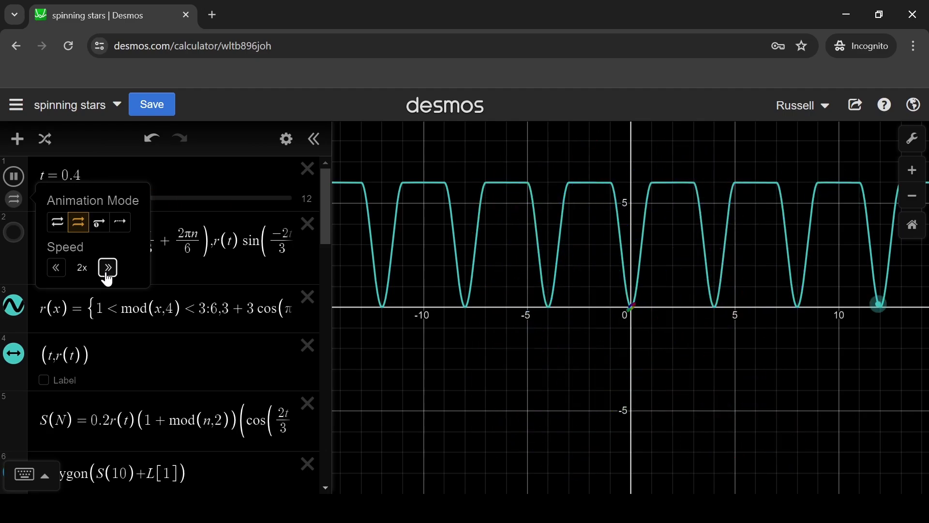
click(107, 274)
click(107, 273)
click(107, 274)
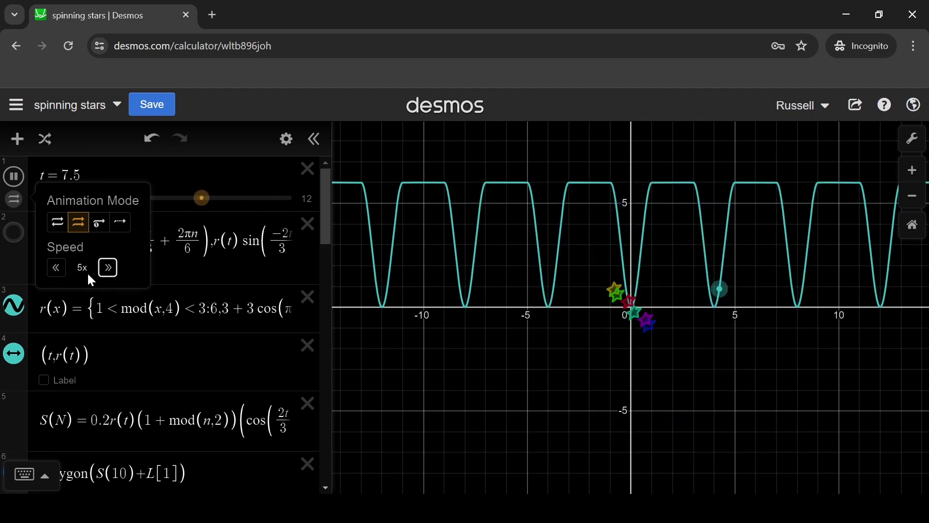
click(57, 269)
click(57, 269)
click(56, 269)
click(57, 269)
click(56, 269)
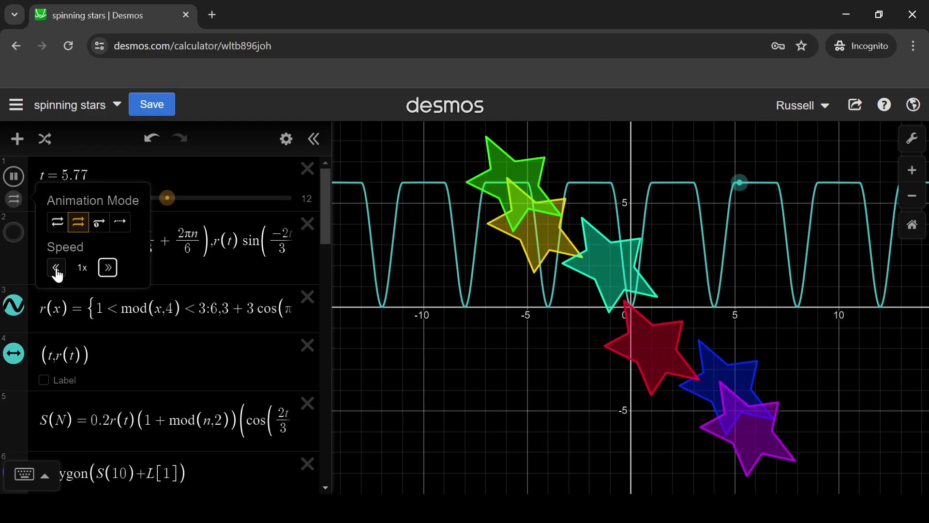
click(57, 269)
click(57, 269)
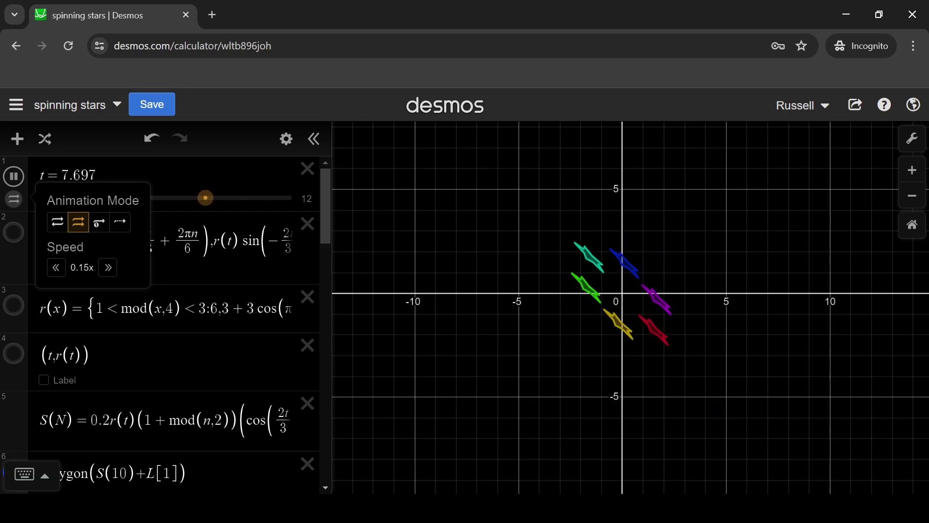
Step: Turn off Reverse contrast in the graph settings to preview the stars on a light background
click(912, 140)
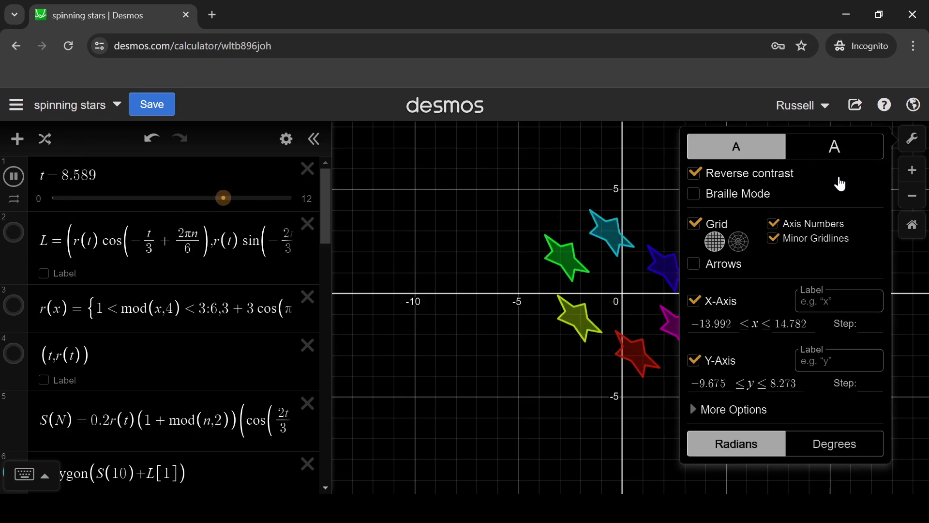
click(806, 170)
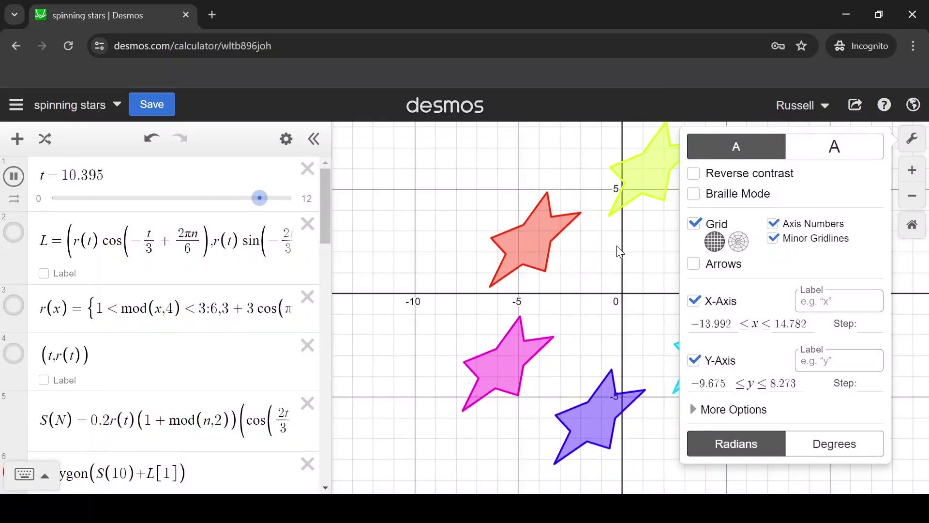
click(498, 205)
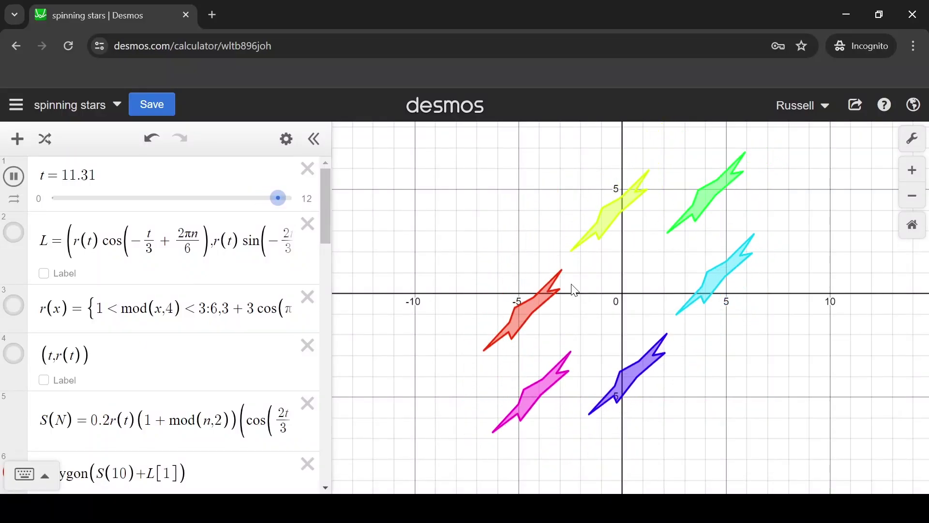
Step: Re-enable Reverse contrast to restore the dark background, then close the settings panel
click(913, 140)
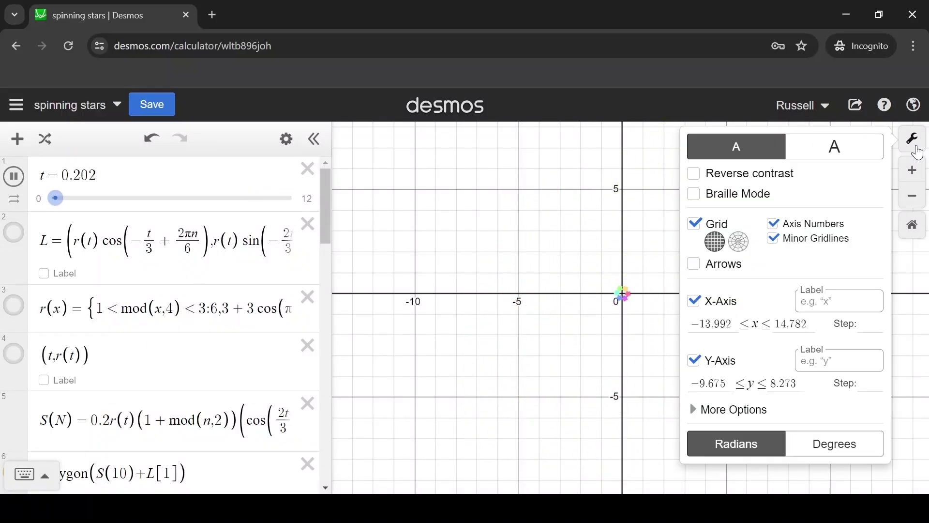
click(694, 175)
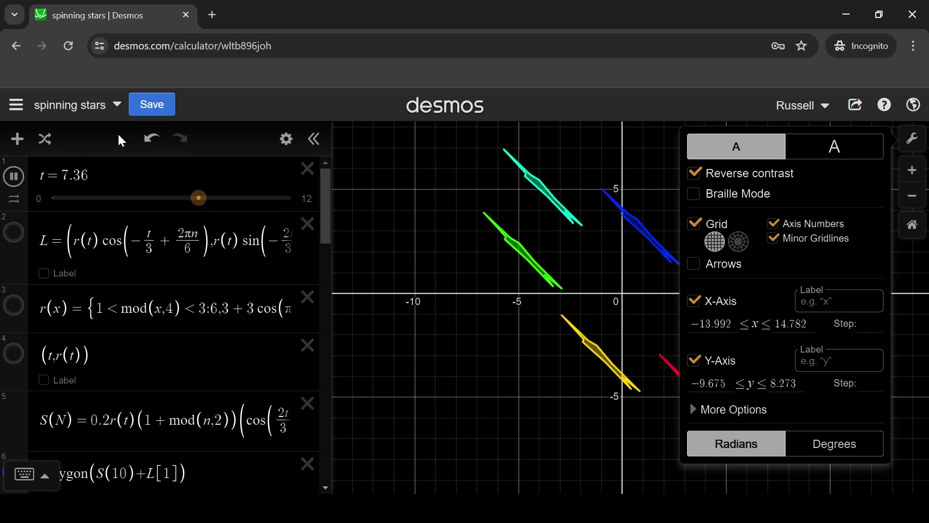
click(382, 227)
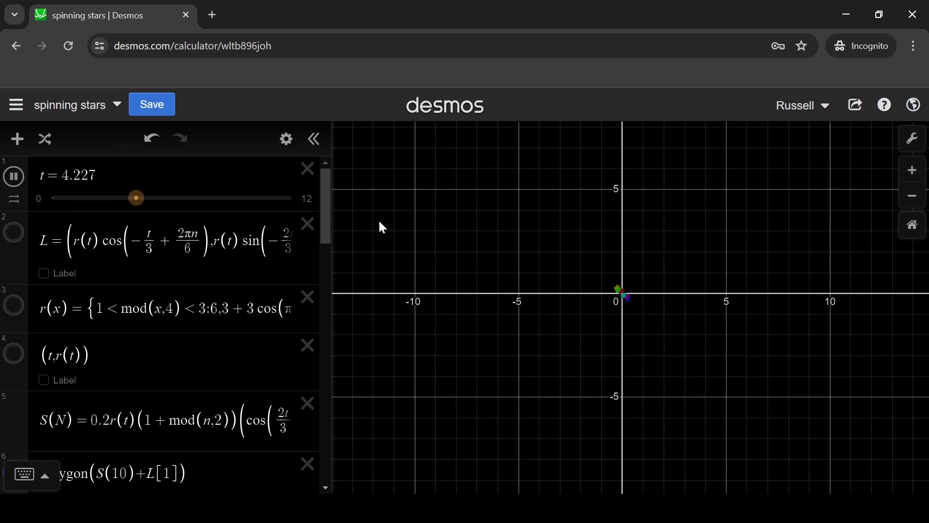